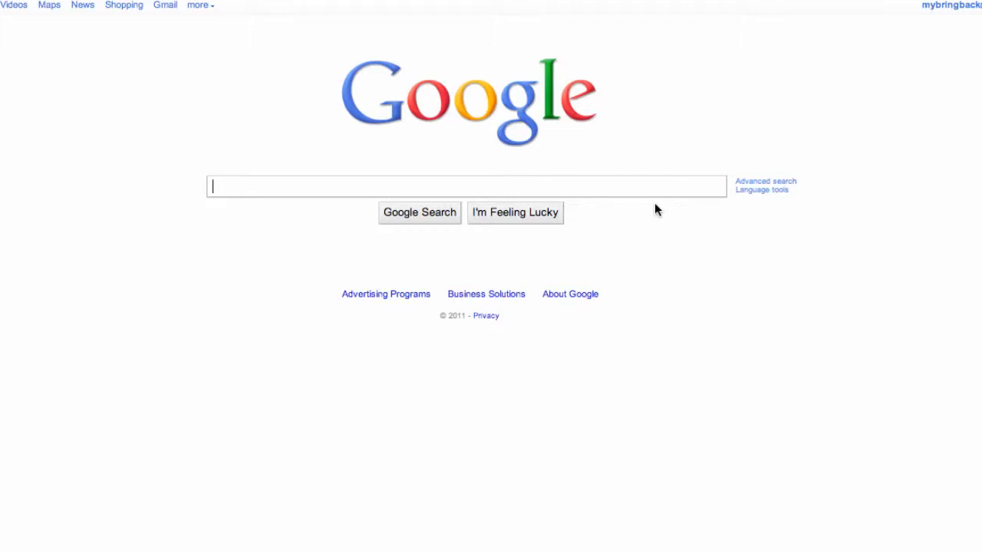
Search the web for "java jdk" and open the Java Platform (JDK) download page from the Java SE Downloads result
{"action": "type", "text": "java jdk"}
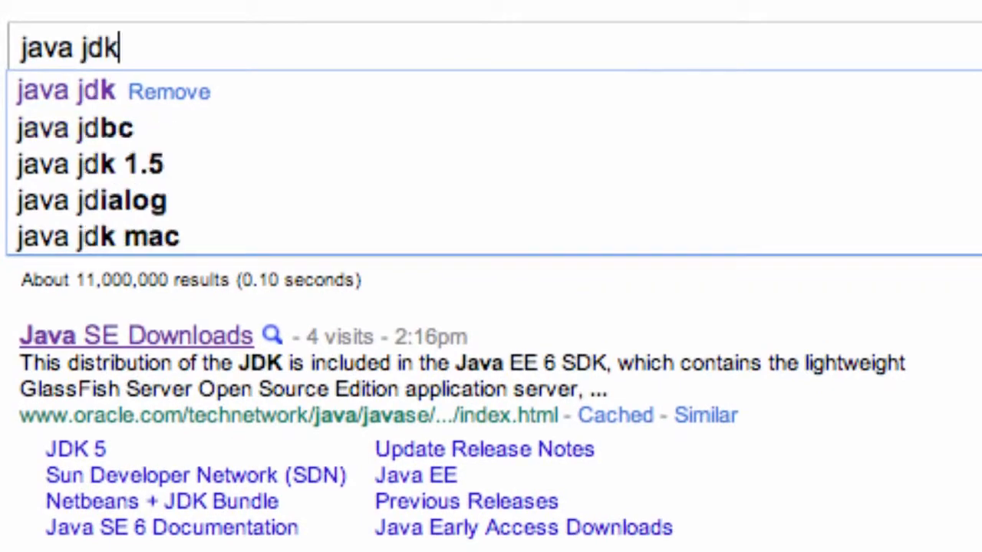
{"action": "key", "text": "Return"}
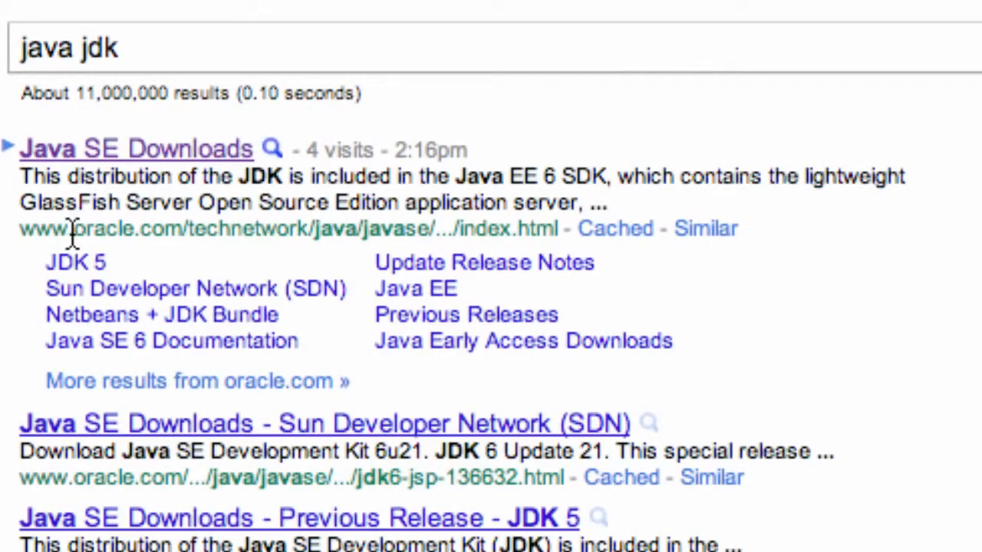
{"action": "left_click", "coordinate": [130, 153]}
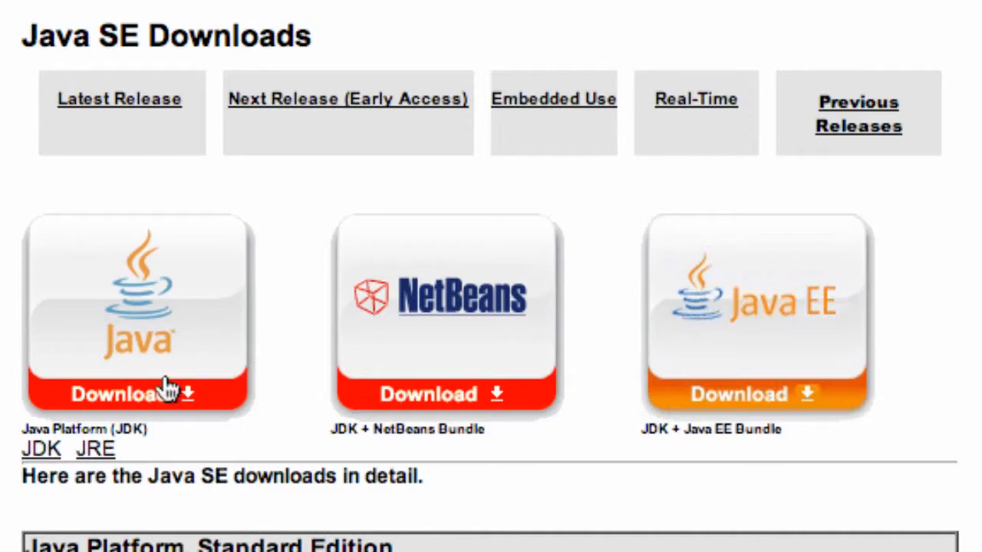
{"action": "left_click", "coordinate": [187, 341]}
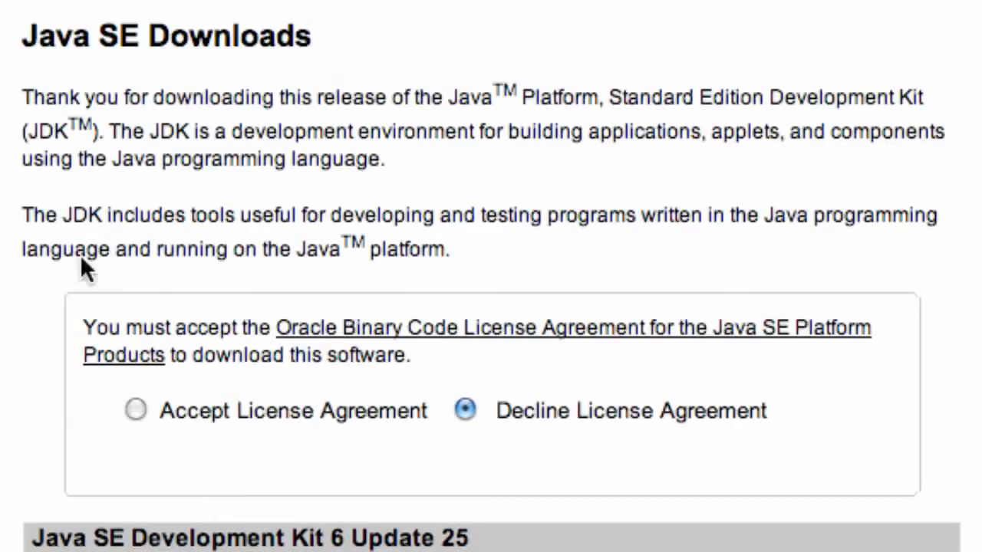
Accept the license agreement for Java SE Development Kit 6 Update 25, review the installer list and cancel the file save
{"action": "left_click", "coordinate": [133, 412]}
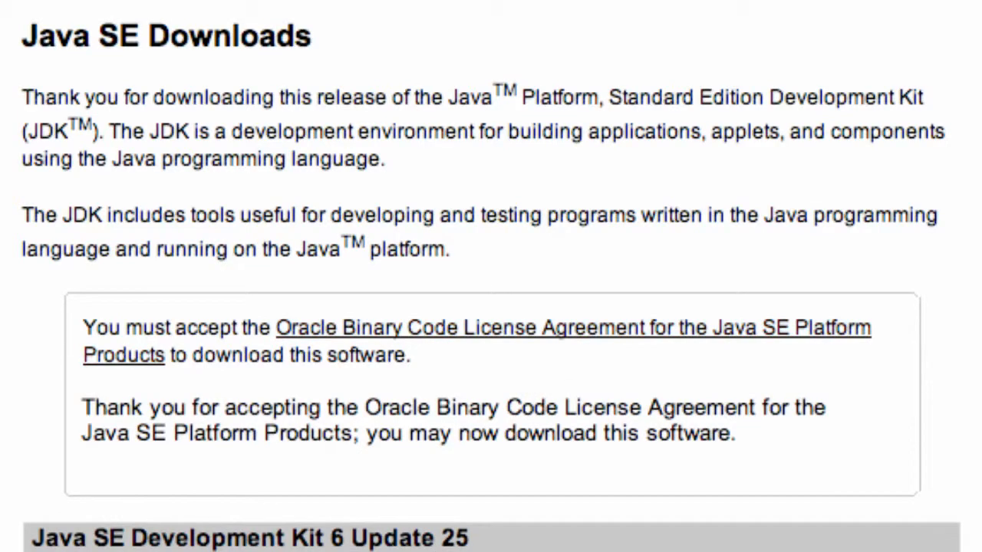
{"action": "scroll", "coordinate": [492, 287], "scroll_direction": "down", "scroll_amount": 5}
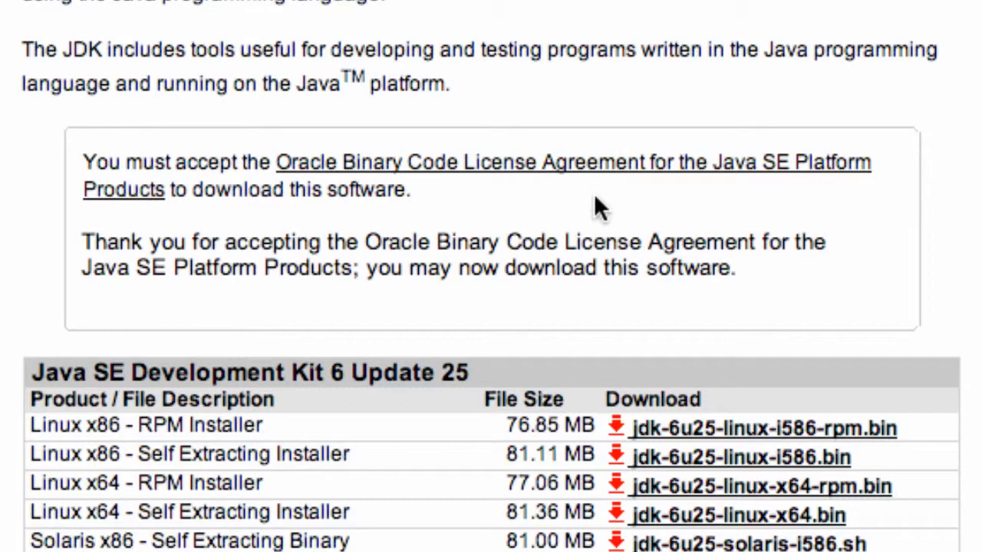
{"action": "scroll", "coordinate": [285, 307], "scroll_direction": "down", "scroll_amount": 8}
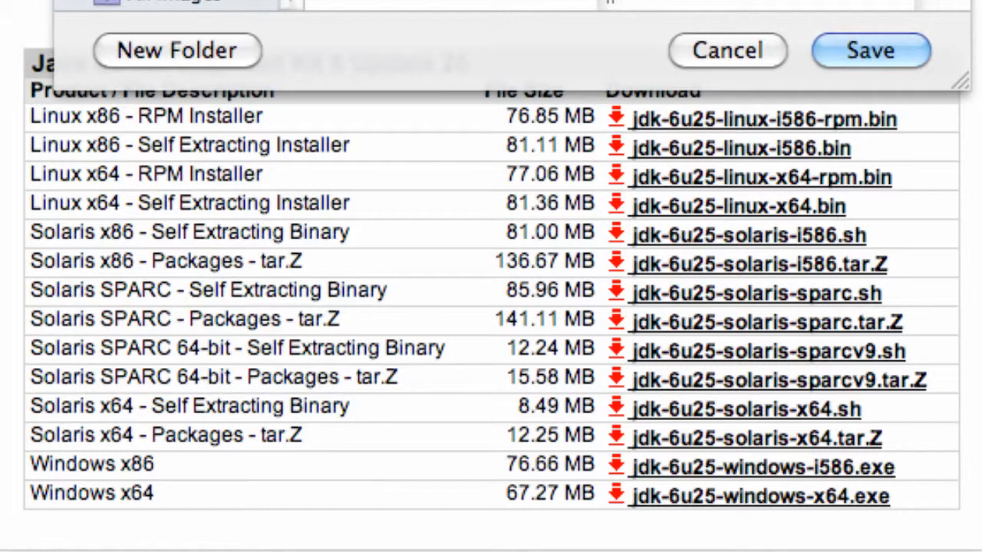
{"action": "left_click", "coordinate": [713, 57]}
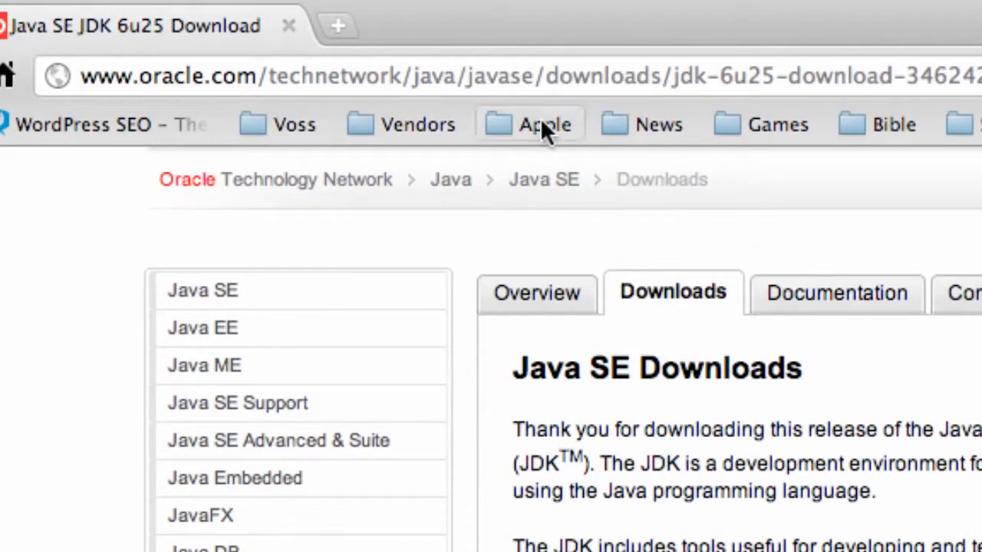
Go to mybringback.com and open the JDK setup tutorial from the Java Programming basics section
{"action": "left_click", "coordinate": [550, 86]}
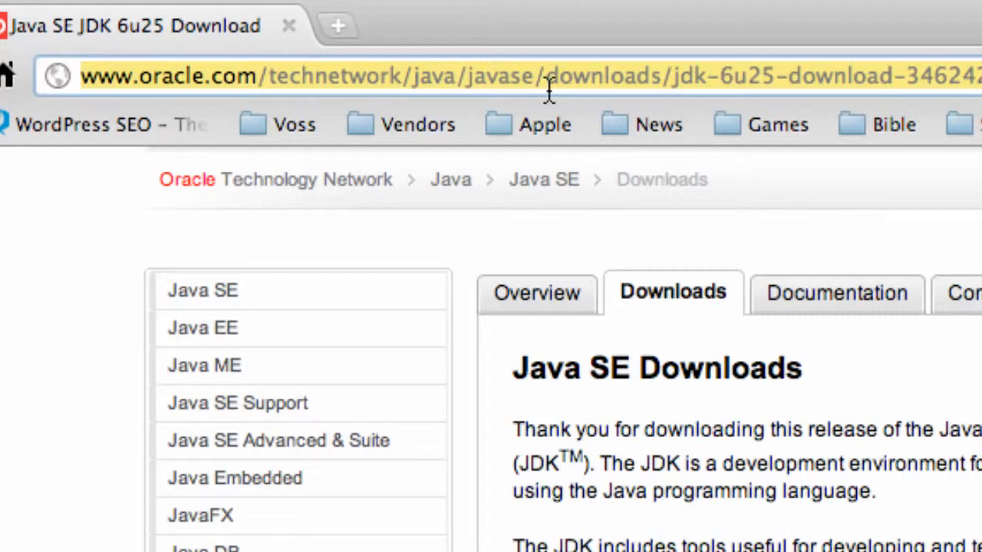
{"action": "type", "text": "mybringback.com"}
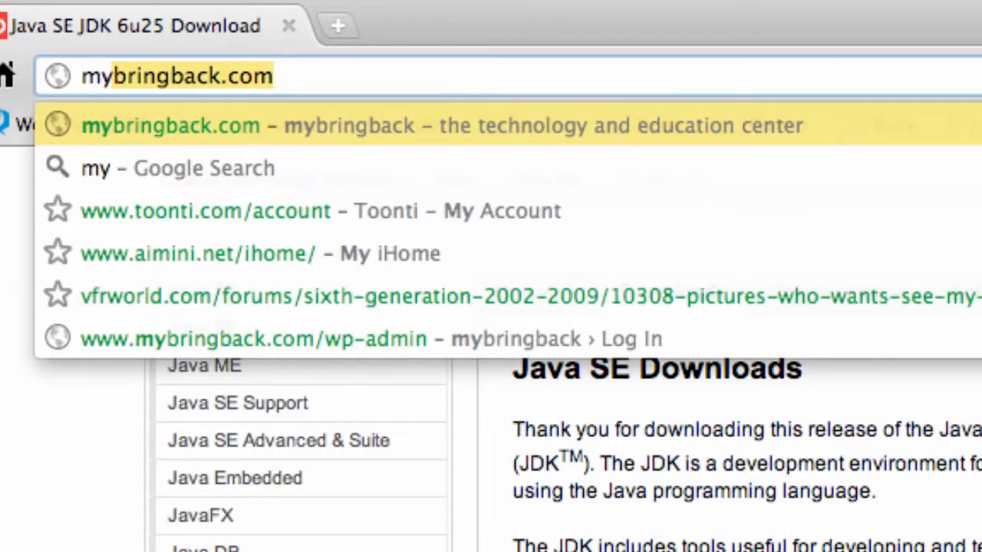
{"action": "key", "text": "Return"}
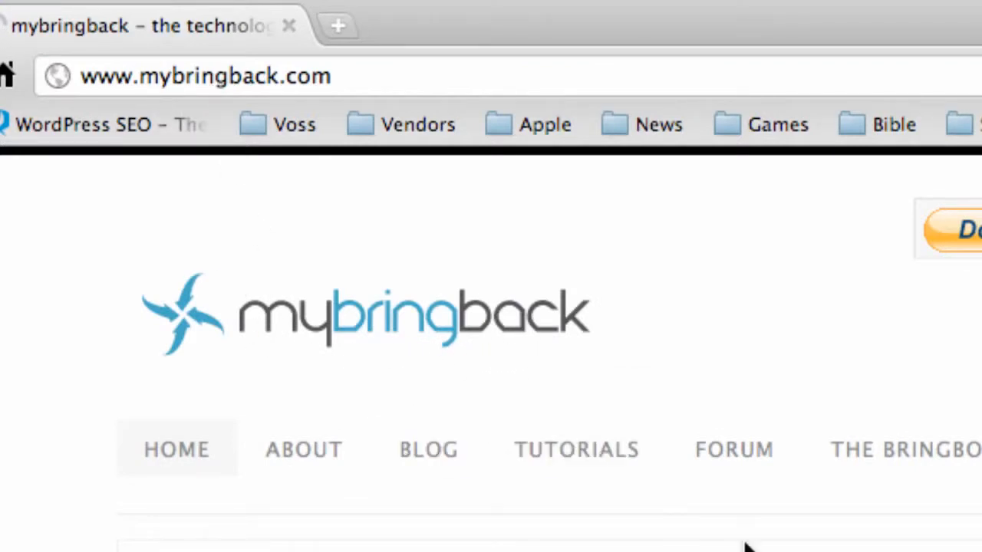
{"action": "left_click", "coordinate": [596, 454]}
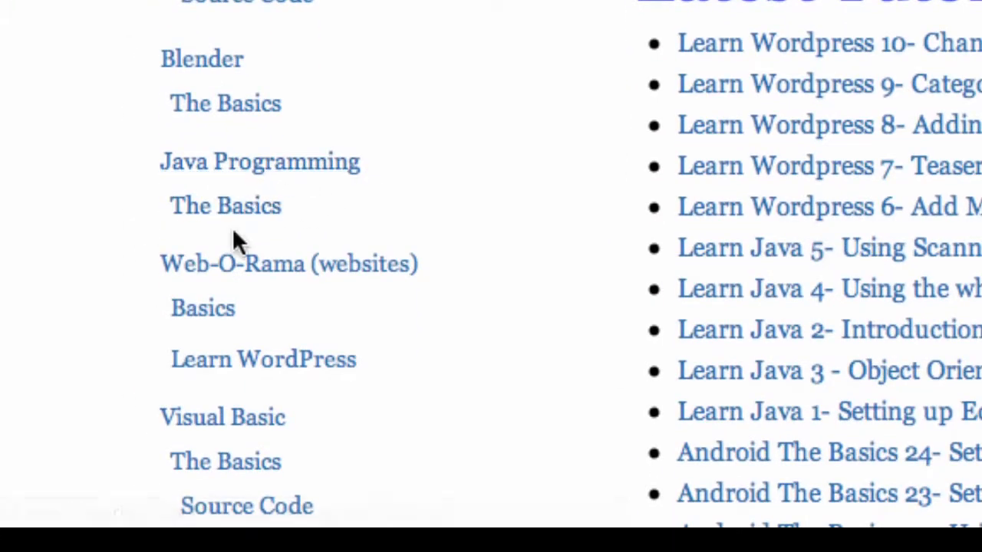
{"action": "left_click", "coordinate": [252, 209]}
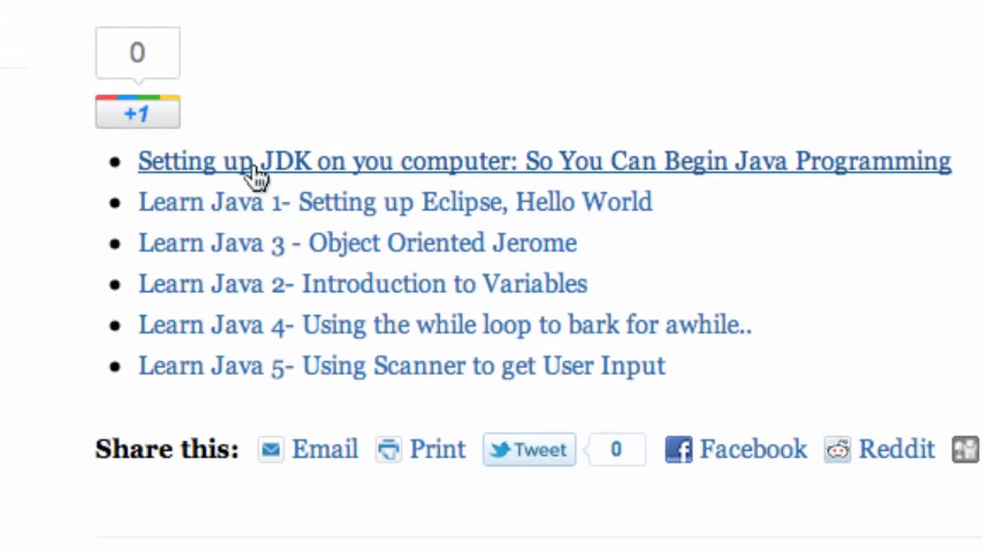
{"action": "left_click", "coordinate": [322, 163]}
Read through the tutorial's instructions for installing the JDK and setting the Path variable on Windows
{"action": "scroll", "coordinate": [491, 276], "scroll_direction": "down", "scroll_amount": 8}
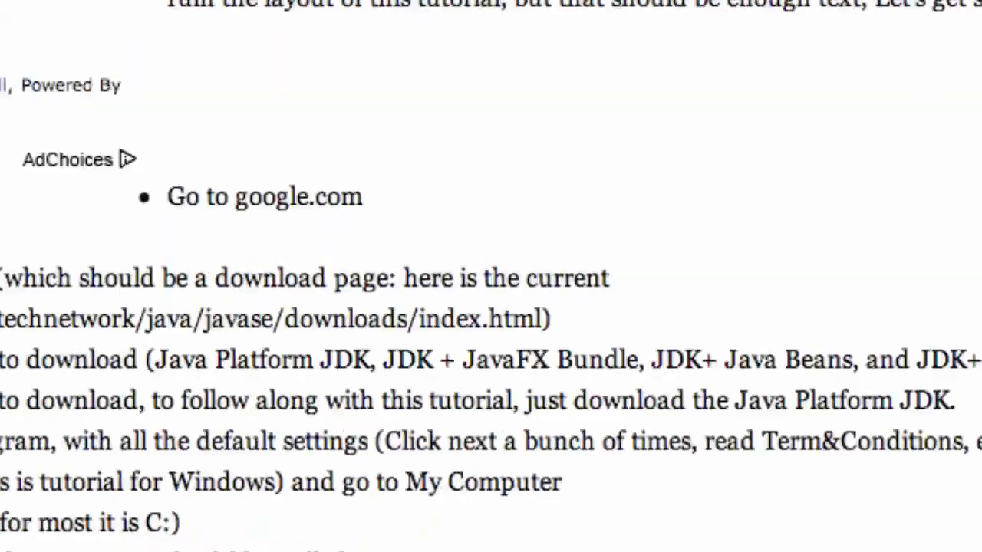
{"action": "scroll", "coordinate": [491, 276], "scroll_direction": "down", "scroll_amount": 1}
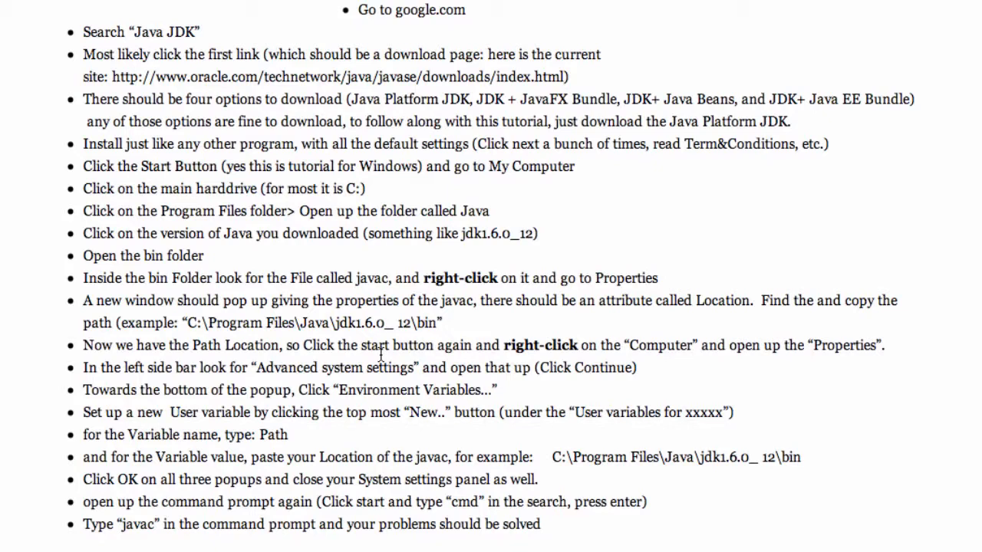
{"action": "left_click_drag", "start_coordinate": [111, 37], "coordinate": [292, 81]}
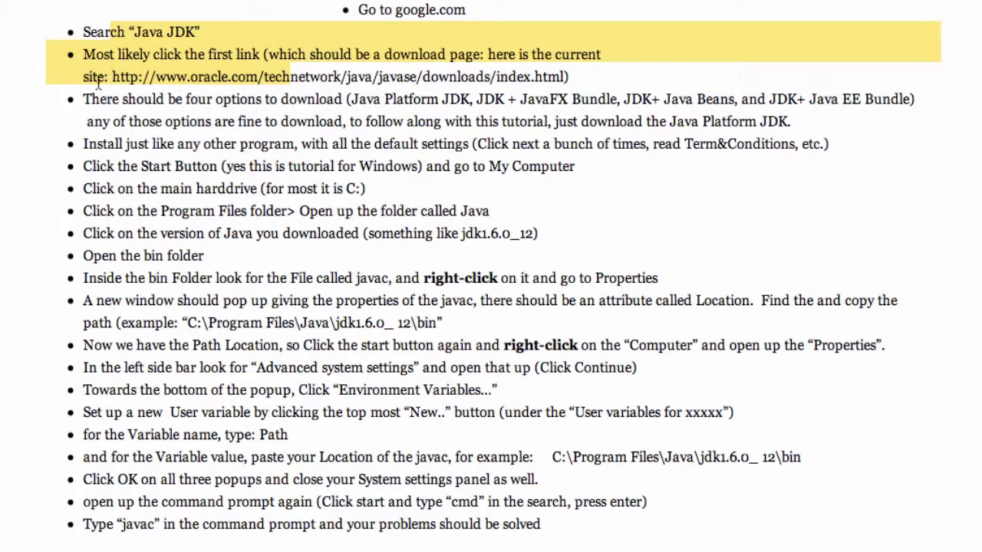
{"action": "left_click", "coordinate": [941, 184]}
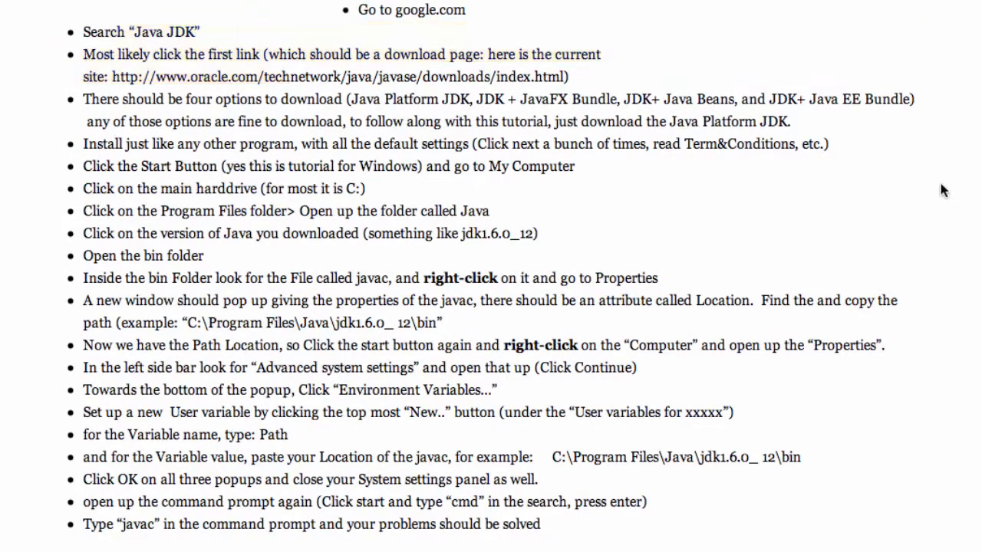
{"action": "scroll", "coordinate": [491, 276], "scroll_direction": "down", "scroll_amount": 10}
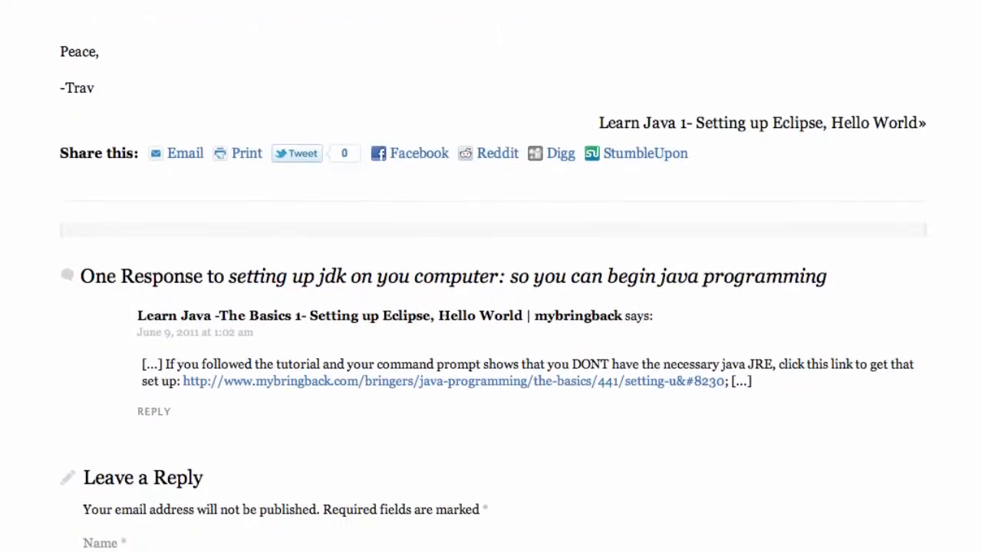
{"action": "scroll", "coordinate": [491, 276], "scroll_direction": "up", "scroll_amount": 9}
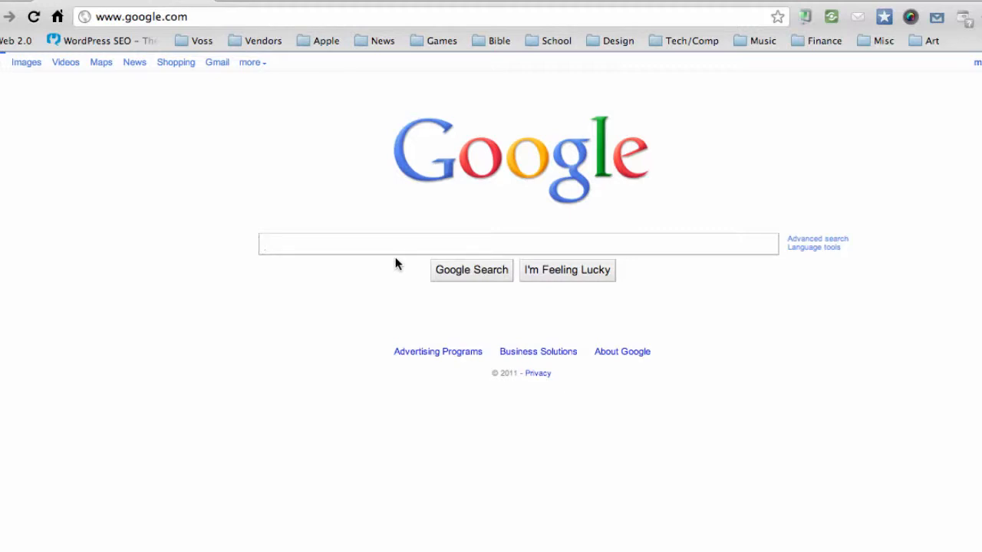
Search Google for "eclipse download" and open the Eclipse Downloads result
{"action": "type", "text": "eclip"}
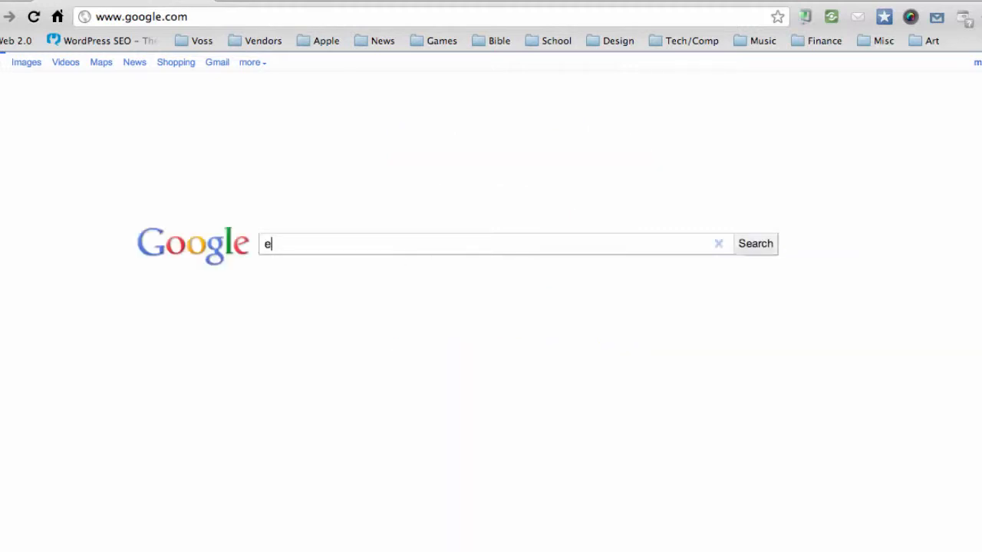
{"action": "type", "text": "s"}
{"action": "key", "text": "BackSpace"}
{"action": "type", "text": "pse download"}
{"action": "key", "text": "Return"}
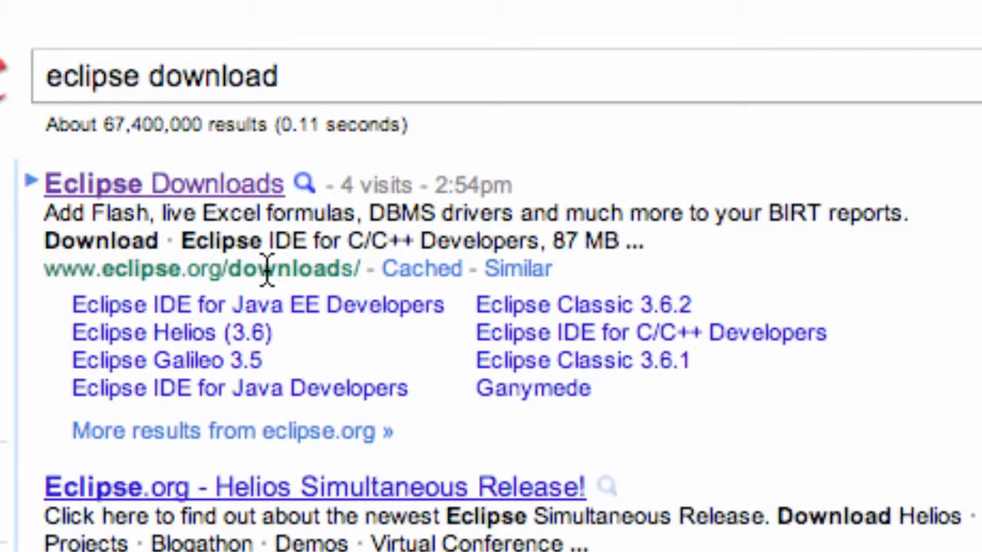
{"action": "left_click", "coordinate": [173, 188]}
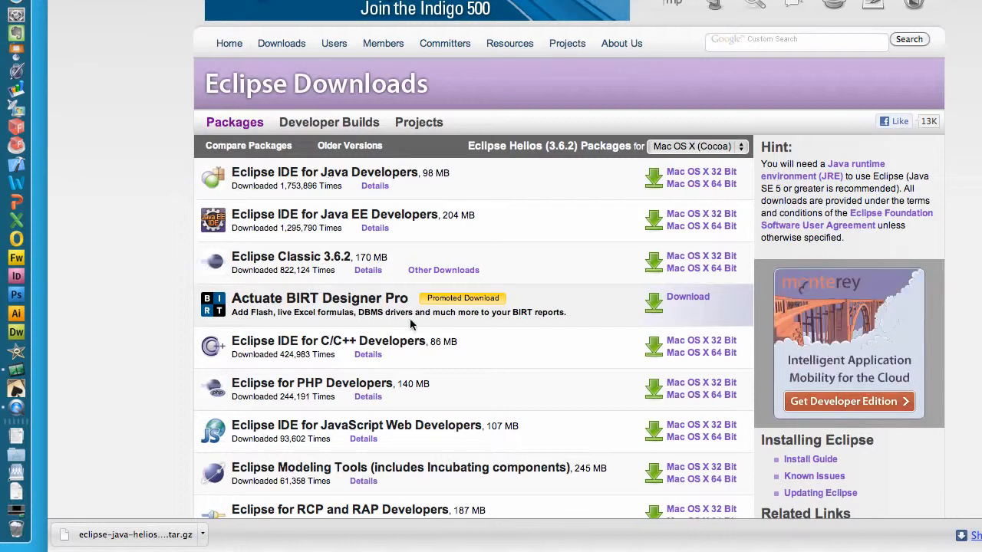
Keep Mac OS X (Cocoa) as the platform and open the 32-bit mirror selection for Eclipse IDE for Java Developers
{"action": "scroll", "coordinate": [603, 235], "scroll_direction": "down", "scroll_amount": 1}
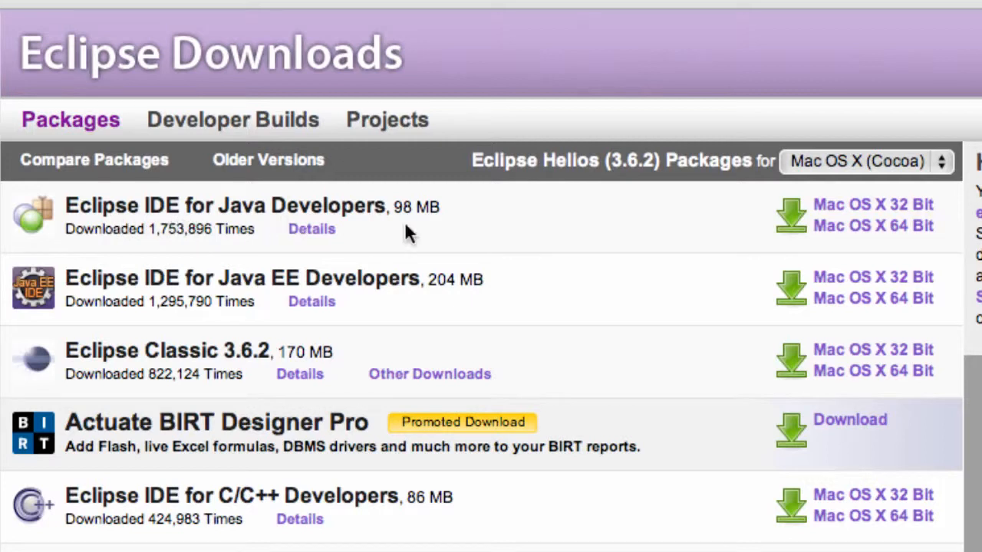
{"action": "left_click", "coordinate": [930, 168]}
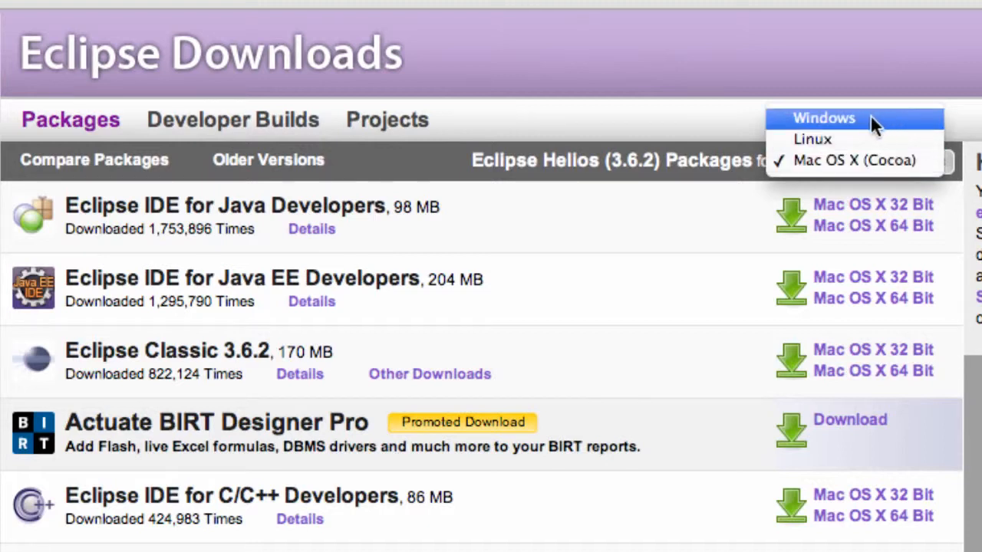
{"action": "left_click", "coordinate": [844, 154]}
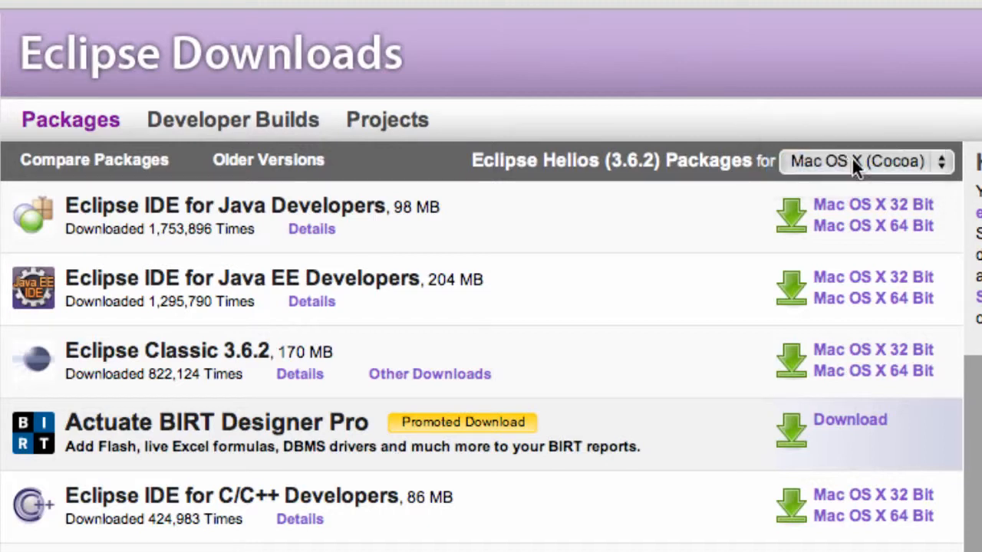
{"action": "left_click", "coordinate": [883, 205]}
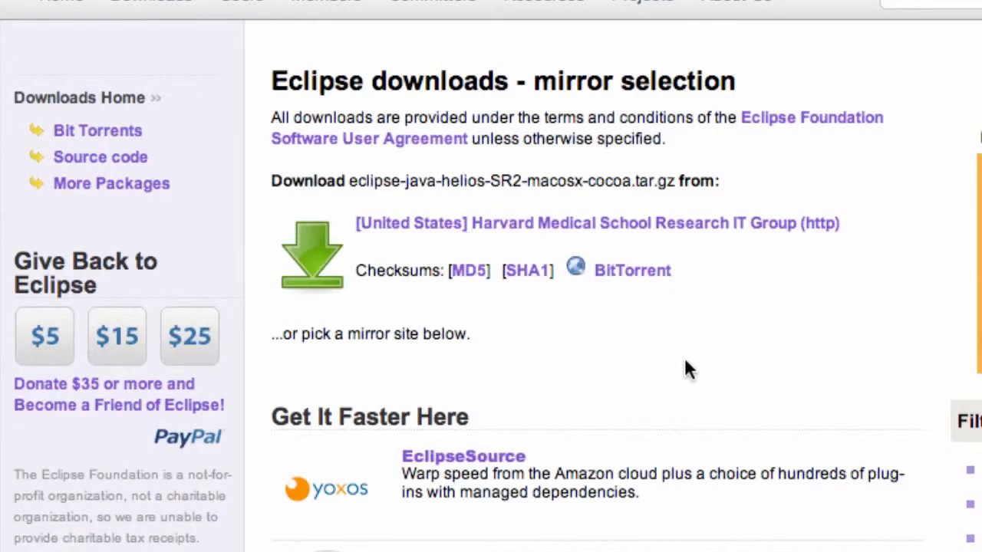
{"action": "scroll", "coordinate": [685, 369], "scroll_direction": "down", "scroll_amount": 10}
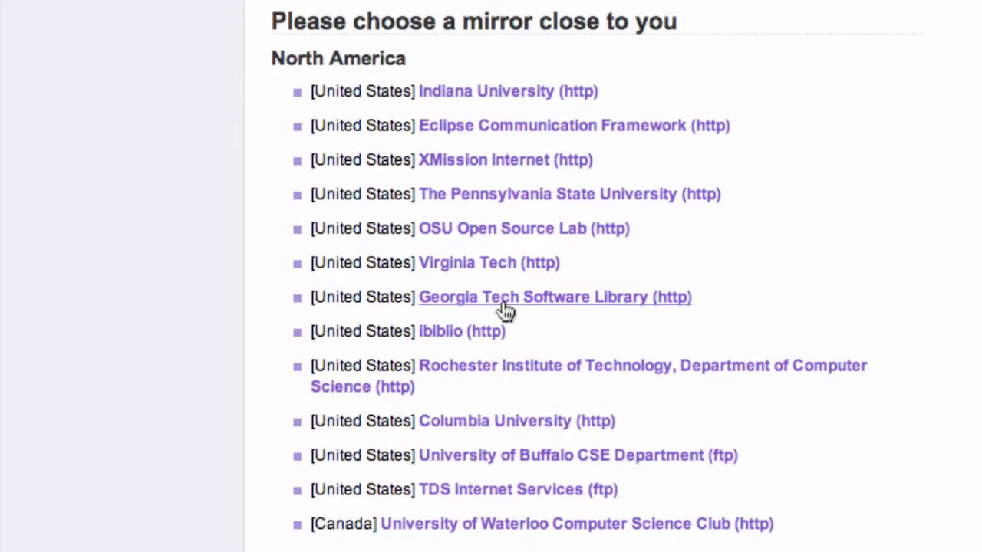
{"action": "scroll", "coordinate": [506, 311], "scroll_direction": "up", "scroll_amount": 10}
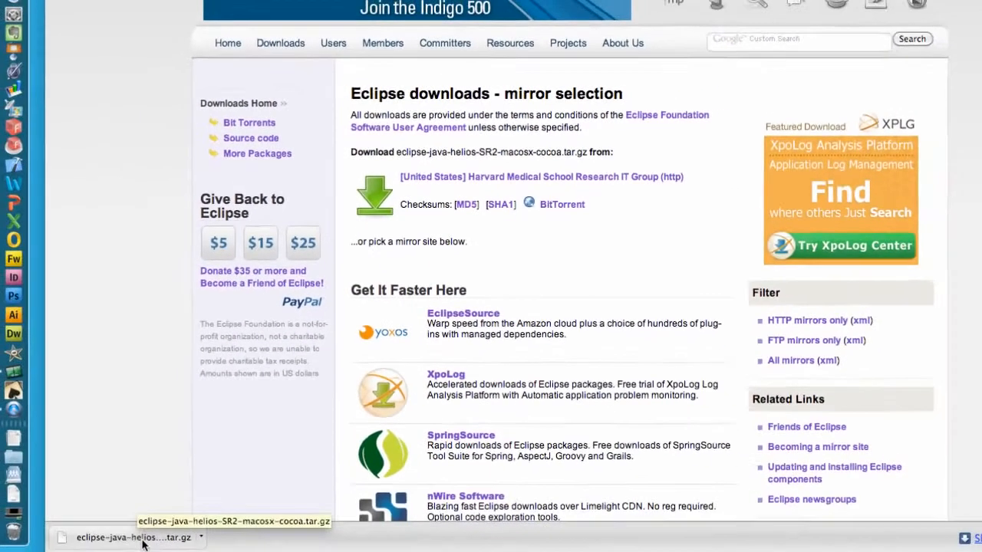
Locate the downloaded Eclipse files in Finder and move the extracted eclipse folder from Downloads to Macintosh HD
{"action": "left_click", "coordinate": [178, 535]}
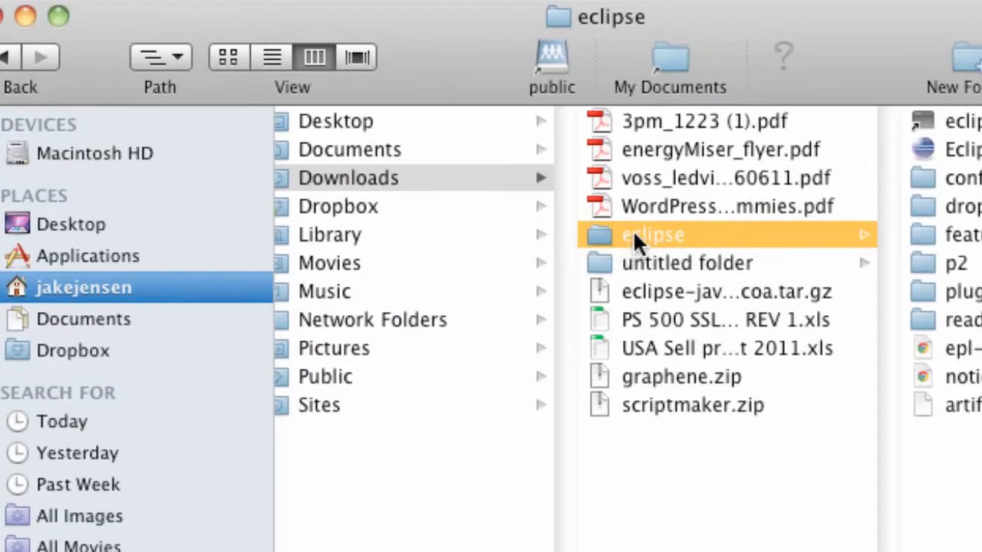
{"action": "left_click_drag", "start_coordinate": [229, 128], "coordinate": [135, 153]}
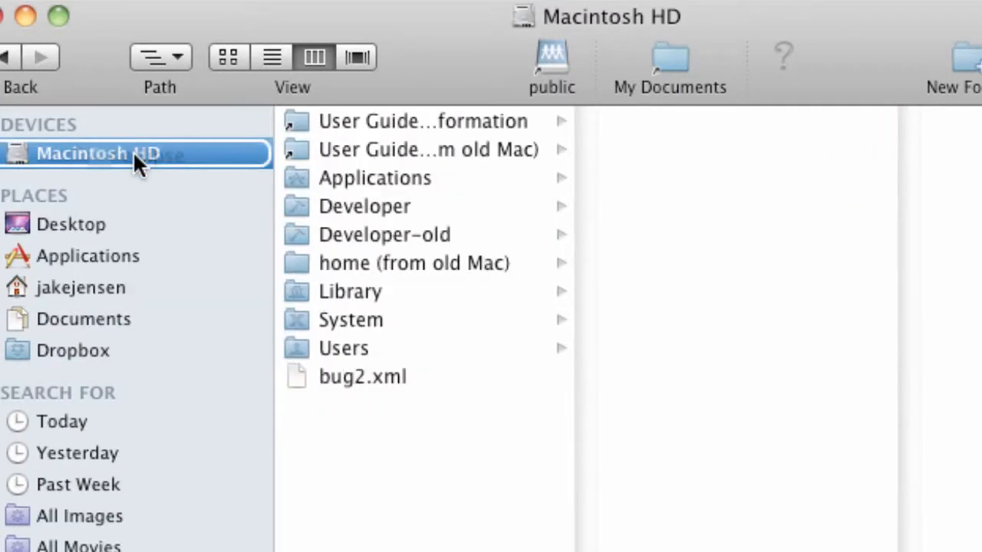
{"action": "left_click_drag", "start_coordinate": [132, 150], "coordinate": [132, 150]}
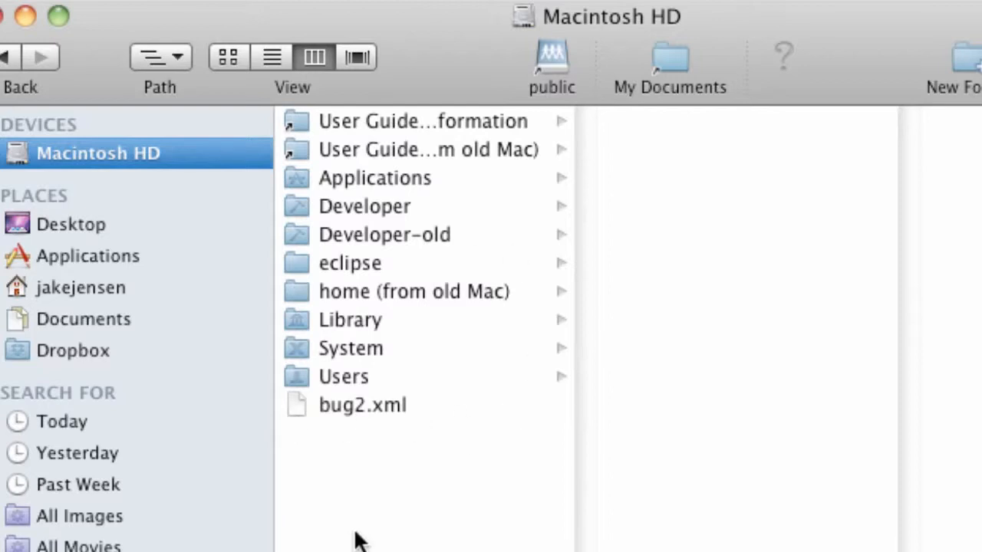
Launch the Eclipse application from the eclipse folder on Macintosh HD and allow the downloaded application to open
{"action": "left_click", "coordinate": [348, 261]}
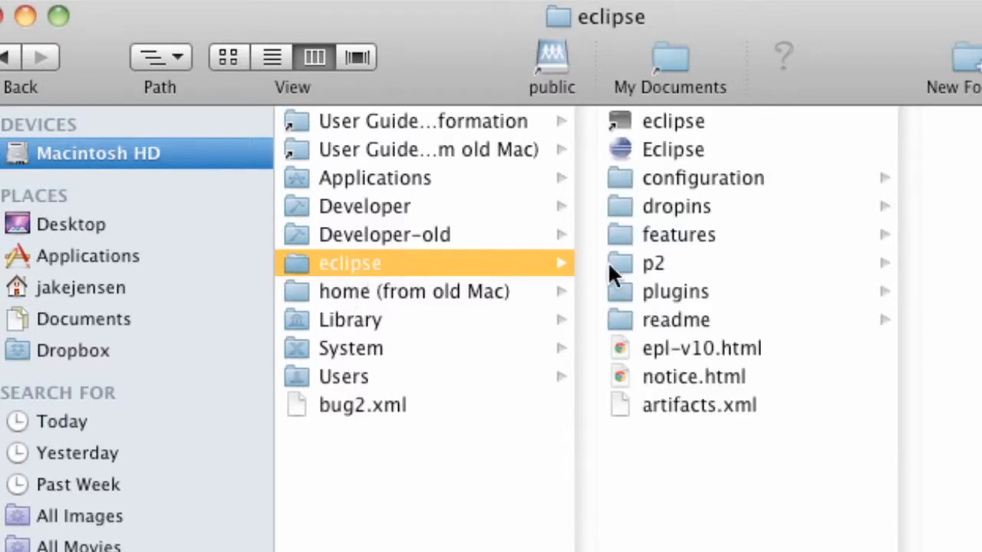
{"action": "double_click", "coordinate": [648, 149]}
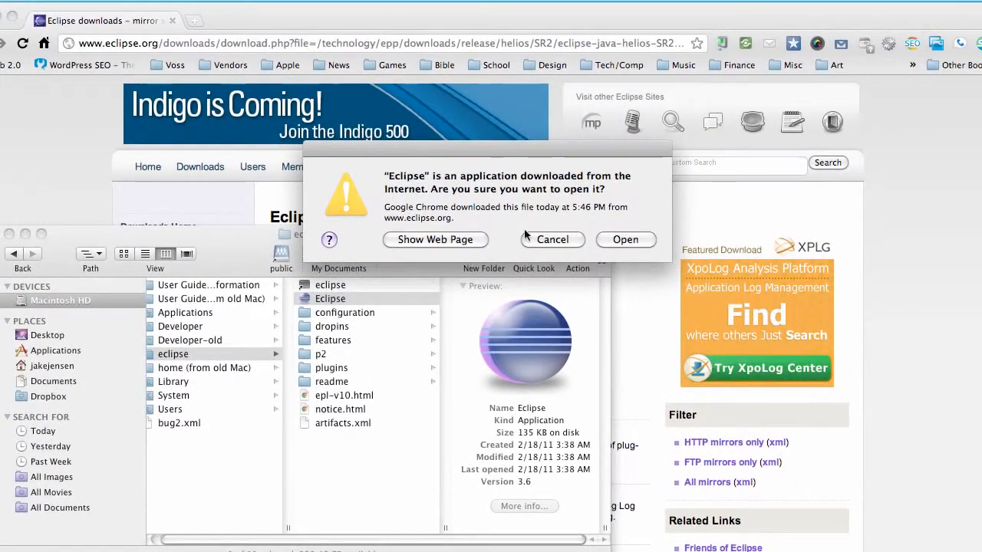
{"action": "left_click", "coordinate": [625, 240]}
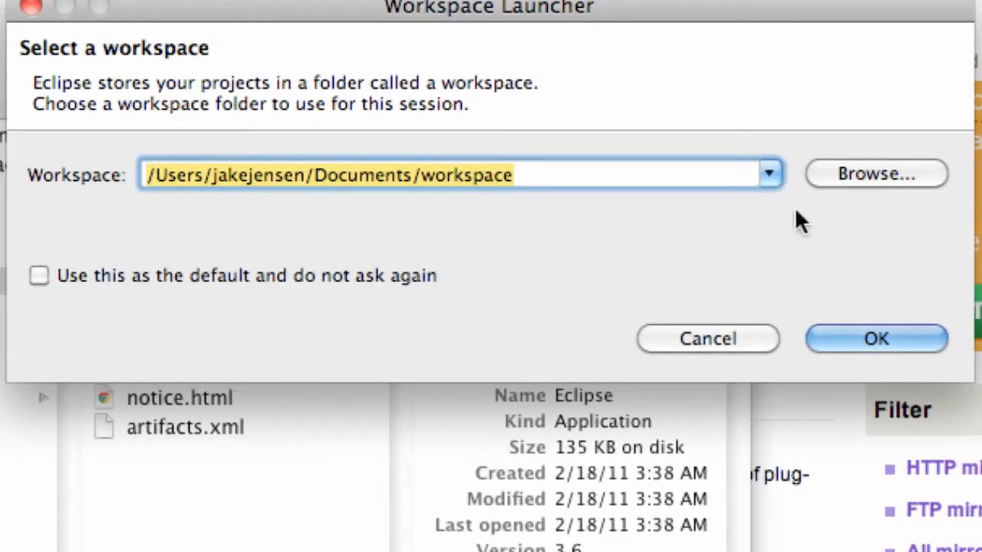
Create a folder named thenewboston in Documents and confirm it as the workspace
{"action": "left_click", "coordinate": [866, 169]}
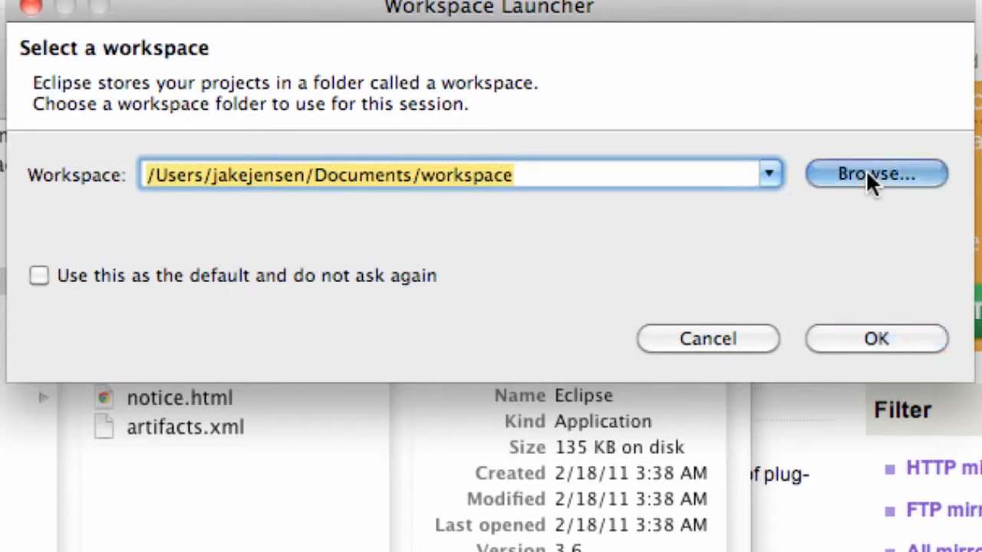
{"action": "left_click", "coordinate": [859, 180]}
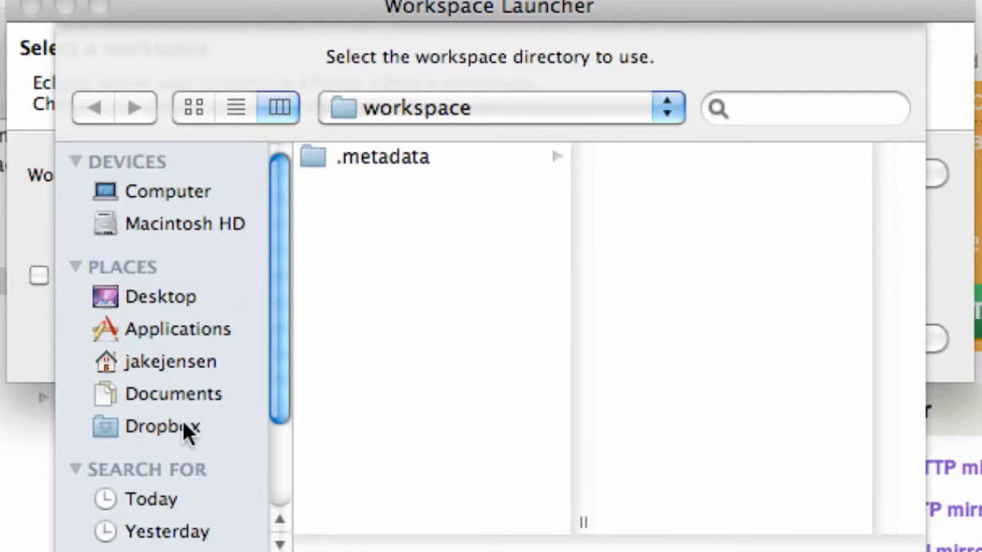
{"action": "left_click", "coordinate": [183, 396]}
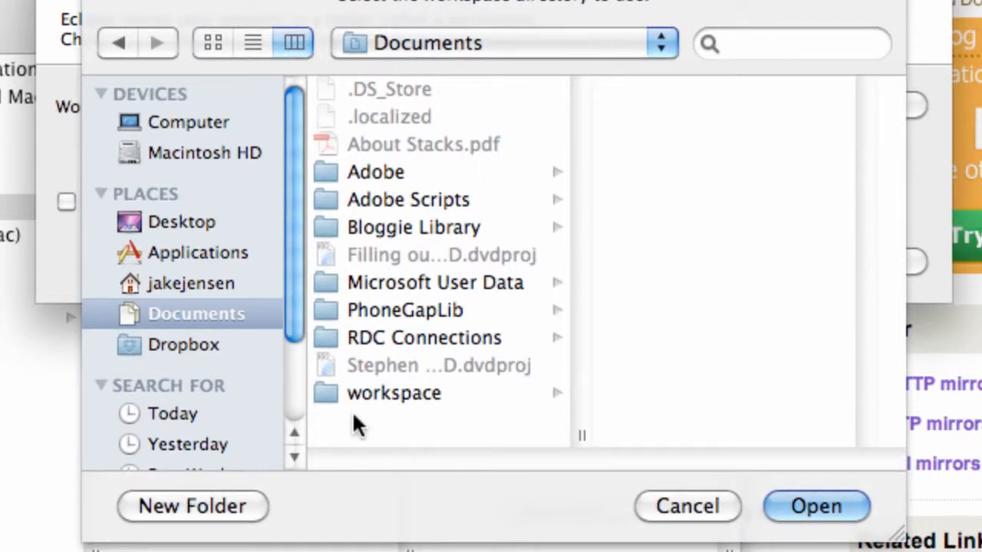
{"action": "left_click", "coordinate": [223, 505]}
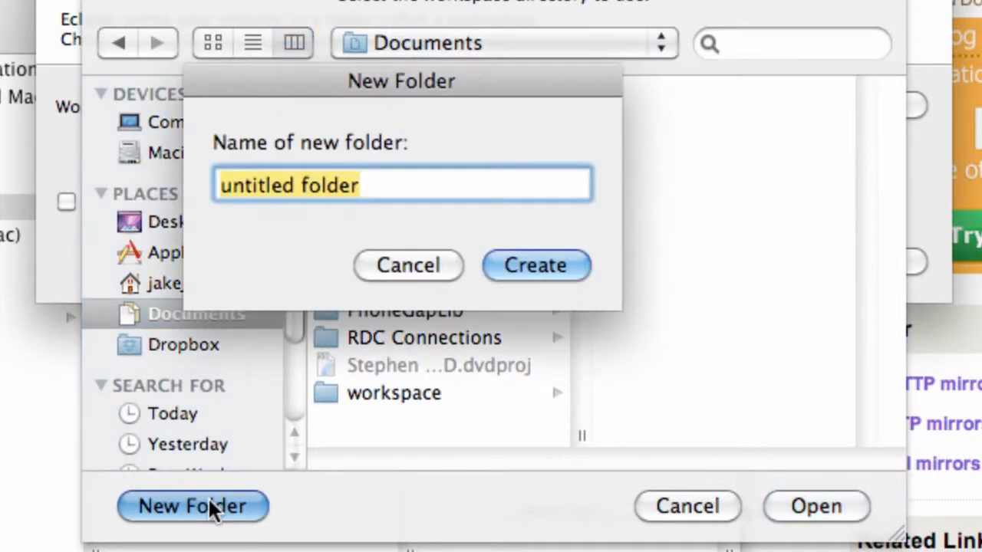
{"action": "type", "text": "then"}
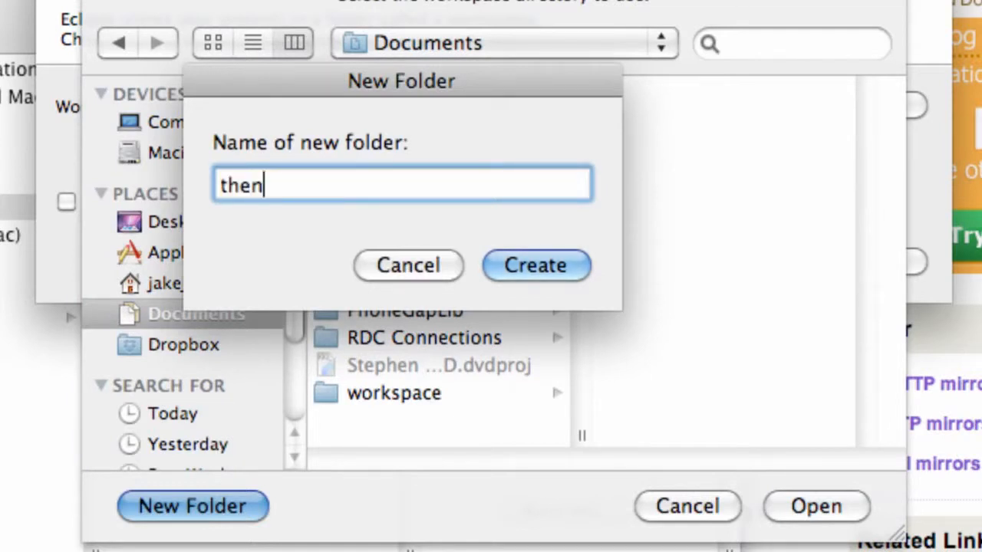
{"action": "type", "text": "ewboston"}
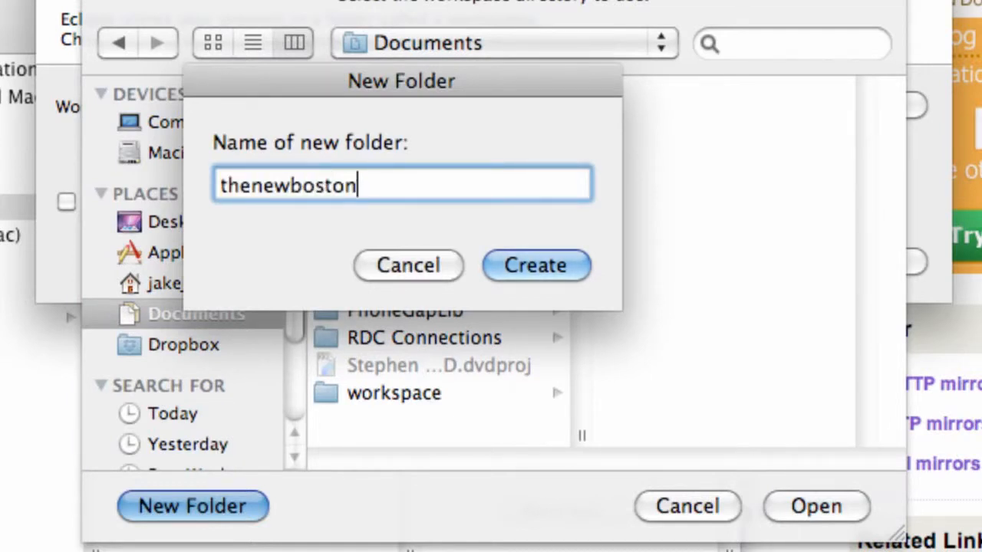
{"action": "left_click", "coordinate": [522, 271]}
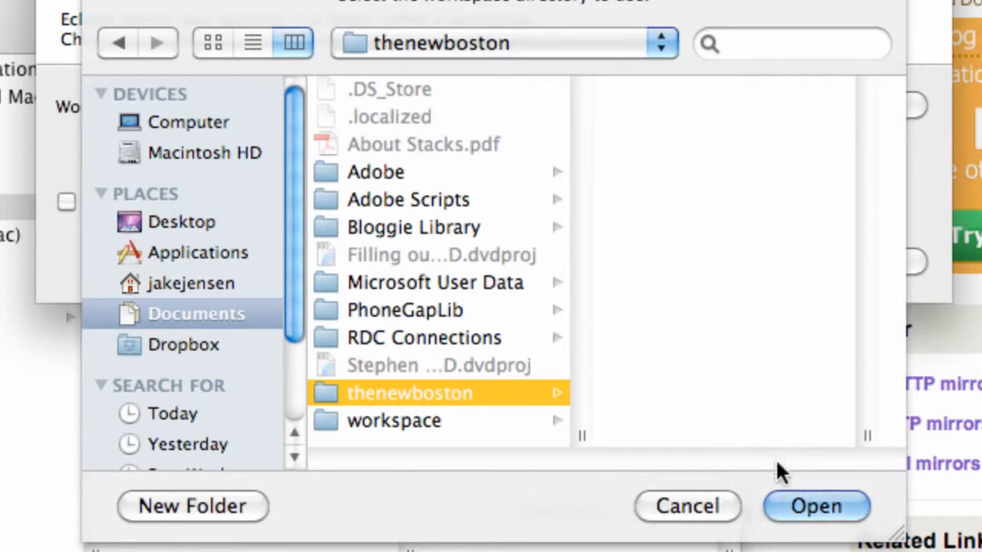
{"action": "left_click", "coordinate": [815, 507]}
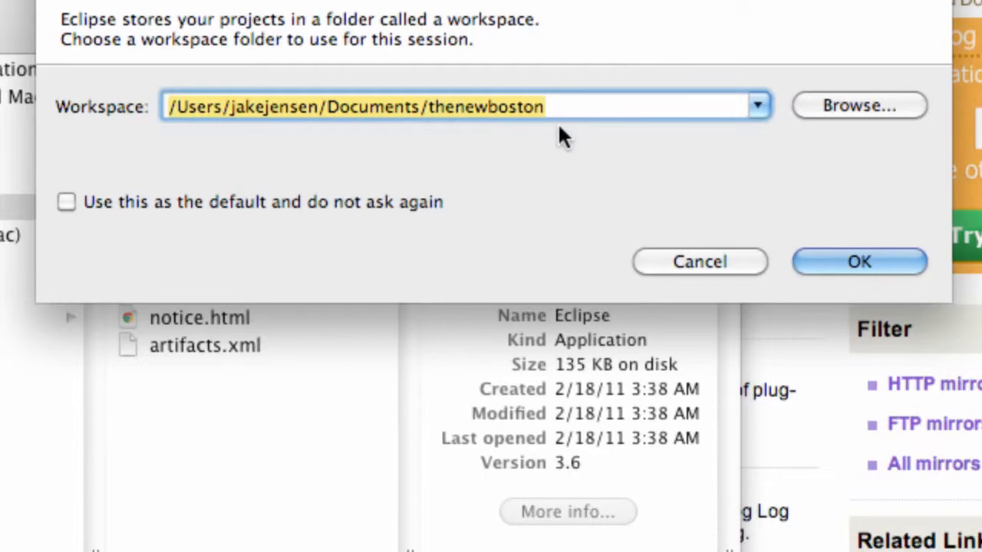
{"action": "left_click", "coordinate": [858, 262]}
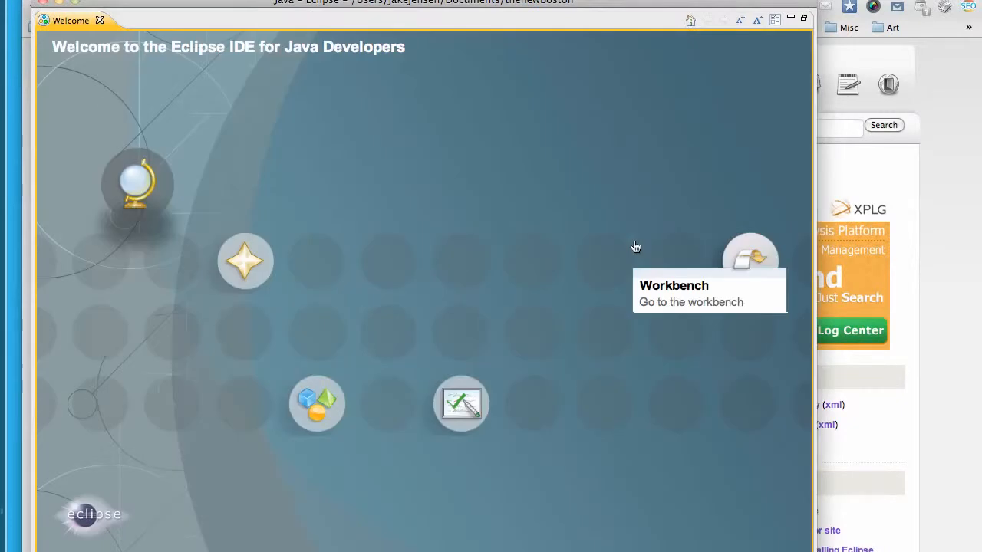
Close the Welcome page to reveal the Java workbench and reposition the Eclipse window
{"action": "left_click", "coordinate": [100, 21]}
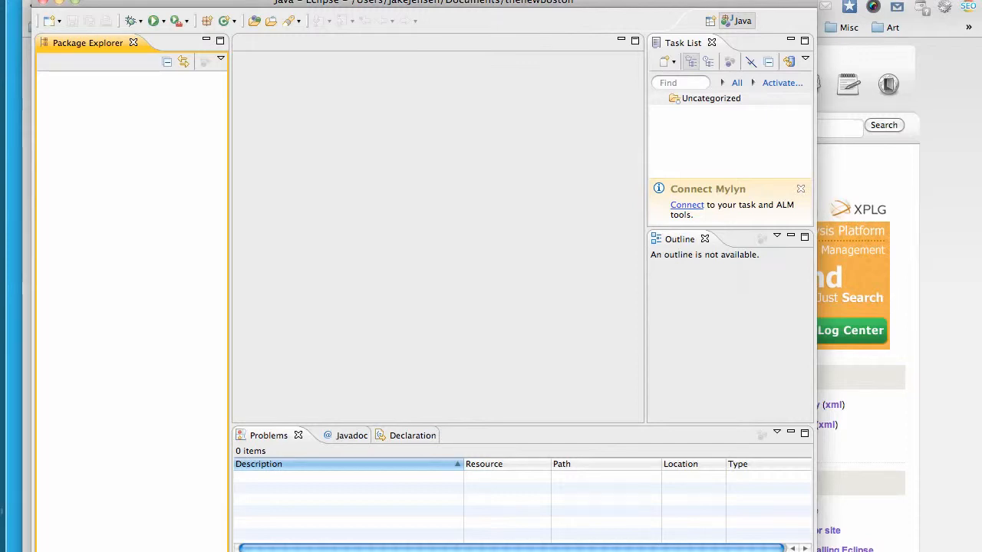
{"action": "left_click_drag", "start_coordinate": [498, 6], "coordinate": [467, 9]}
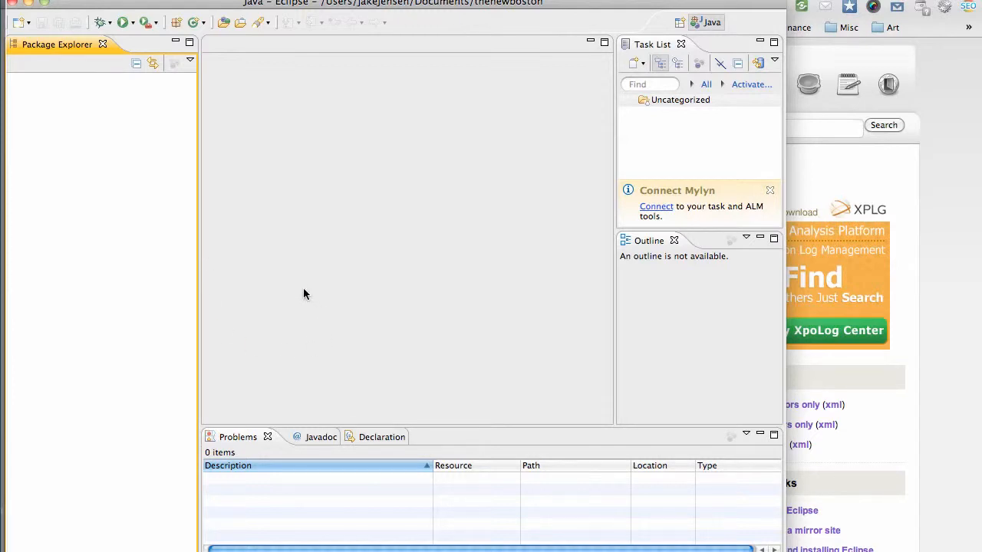
{"action": "left_click_drag", "start_coordinate": [387, 1], "coordinate": [393, 23]}
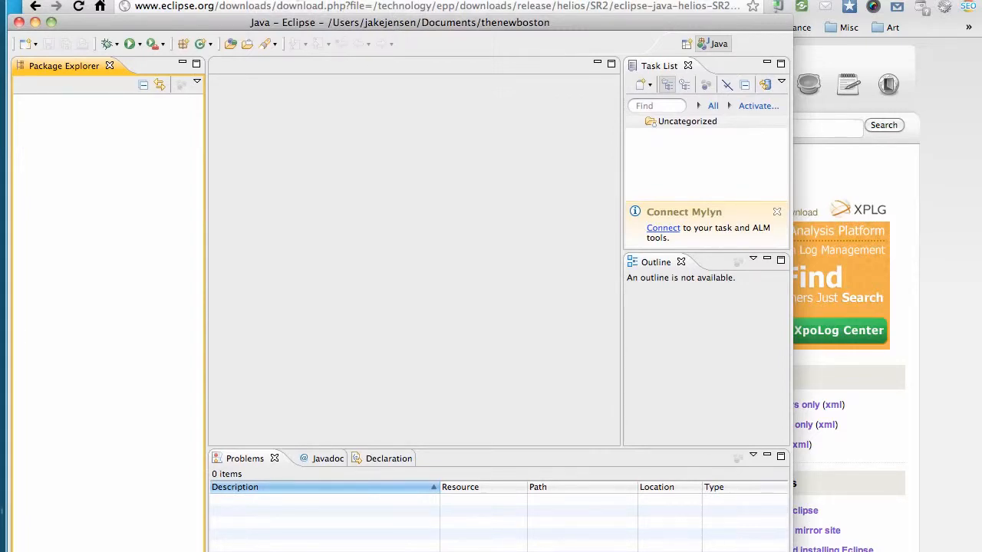
Switch to Chrome, search Google for "android adt" in a new tab and open the ADT Plugin for Eclipse result
{"action": "left_click", "coordinate": [267, 6]}
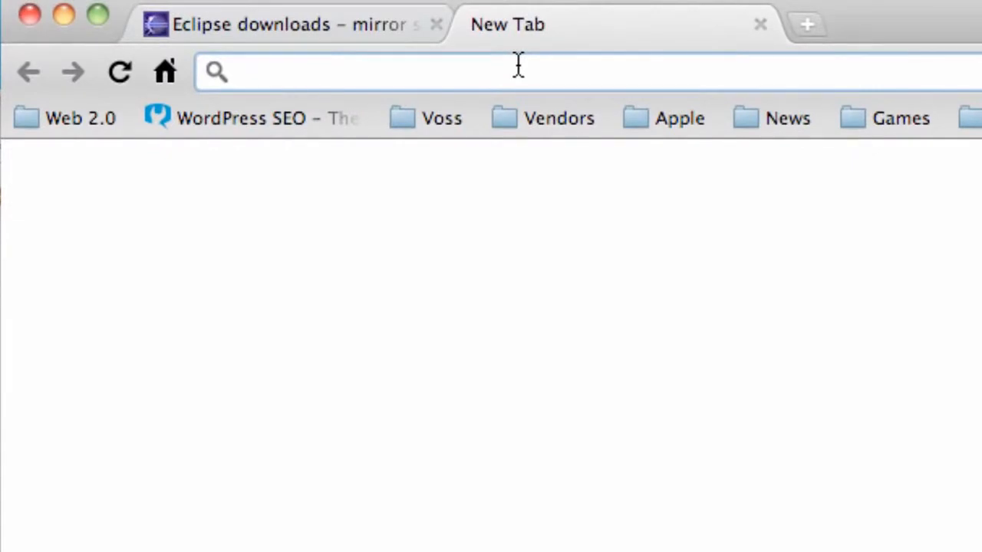
{"action": "type", "text": "android ad"}
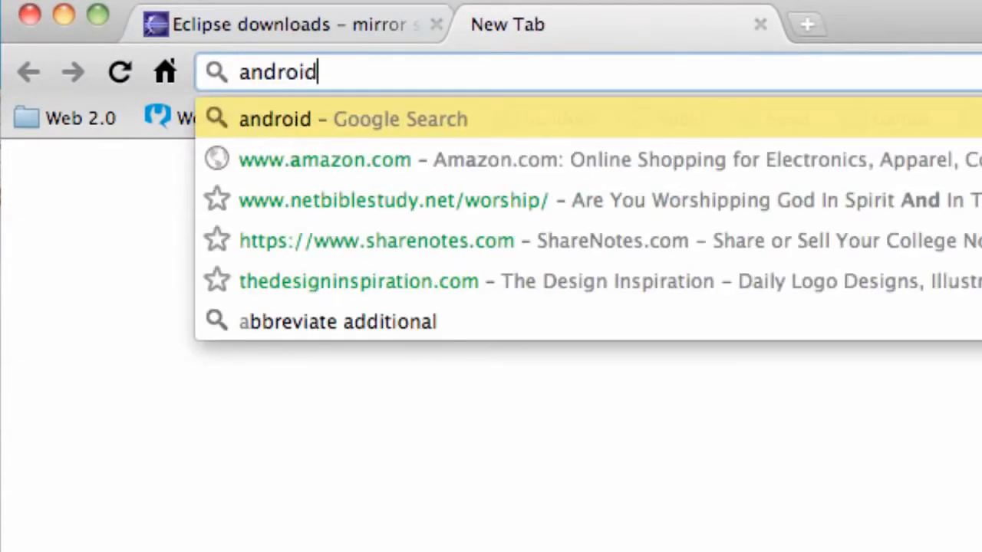
{"action": "type", "text": "t"}
{"action": "key", "text": "Return"}
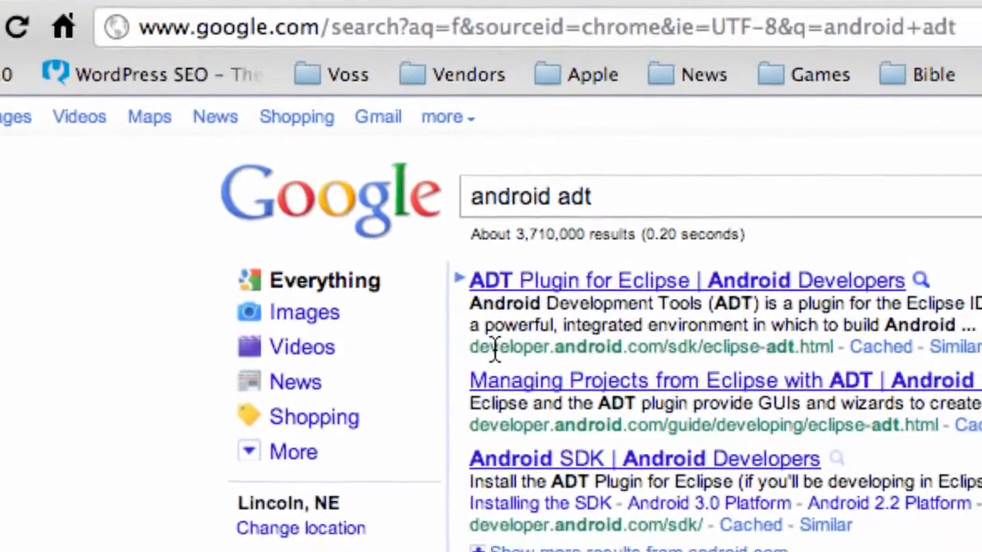
{"action": "left_click_drag", "start_coordinate": [580, 384], "coordinate": [644, 390]}
{"action": "left_click_drag", "start_coordinate": [195, 208], "coordinate": [309, 210]}
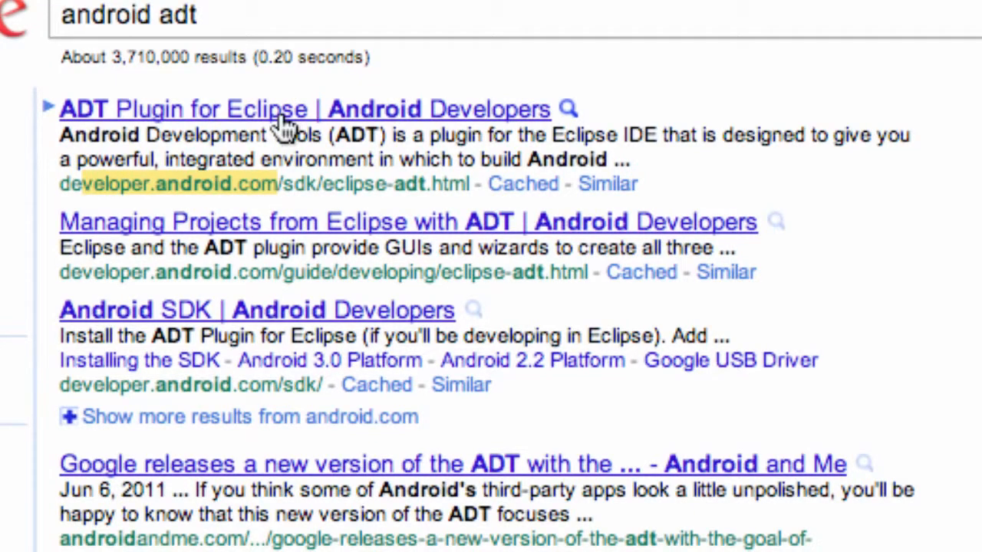
{"action": "left_click", "coordinate": [281, 123]}
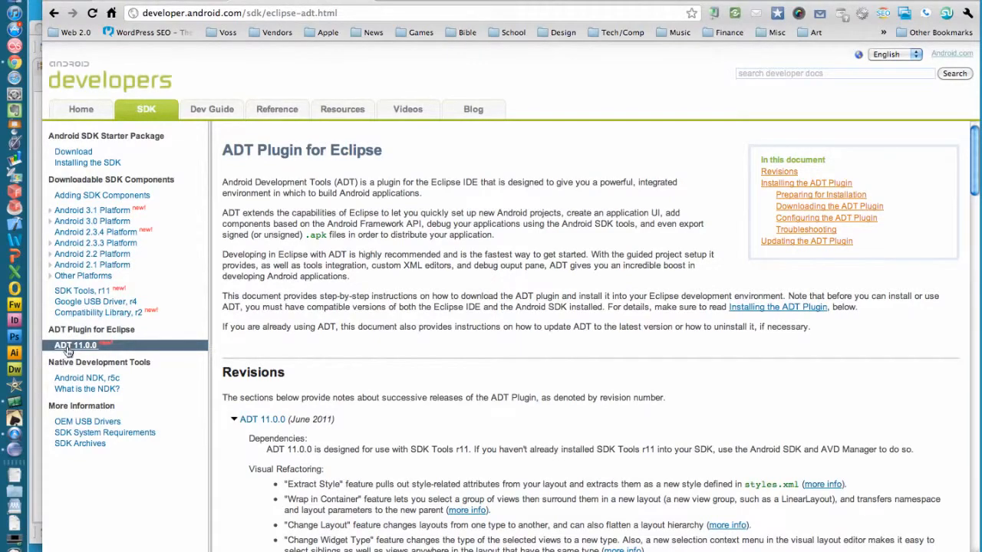
{"action": "scroll", "coordinate": [406, 269], "scroll_direction": "down", "scroll_amount": 8}
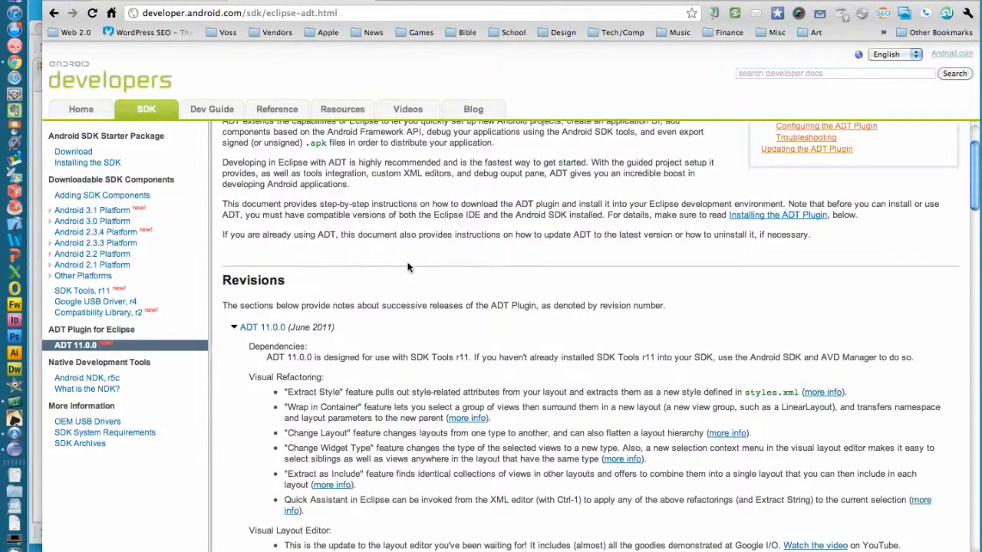
{"action": "scroll", "coordinate": [407, 265], "scroll_direction": "down", "scroll_amount": 16}
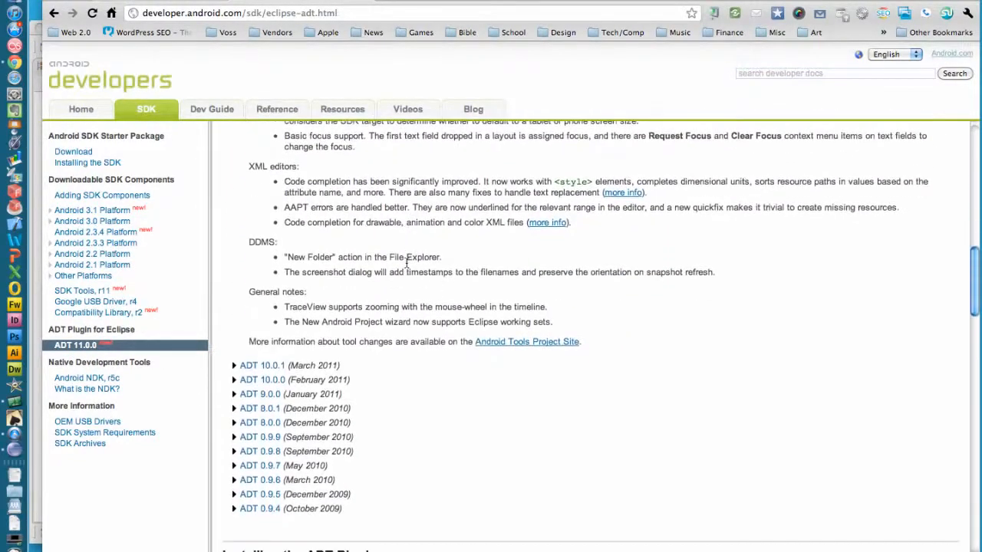
{"action": "scroll", "coordinate": [407, 266], "scroll_direction": "down", "scroll_amount": 7}
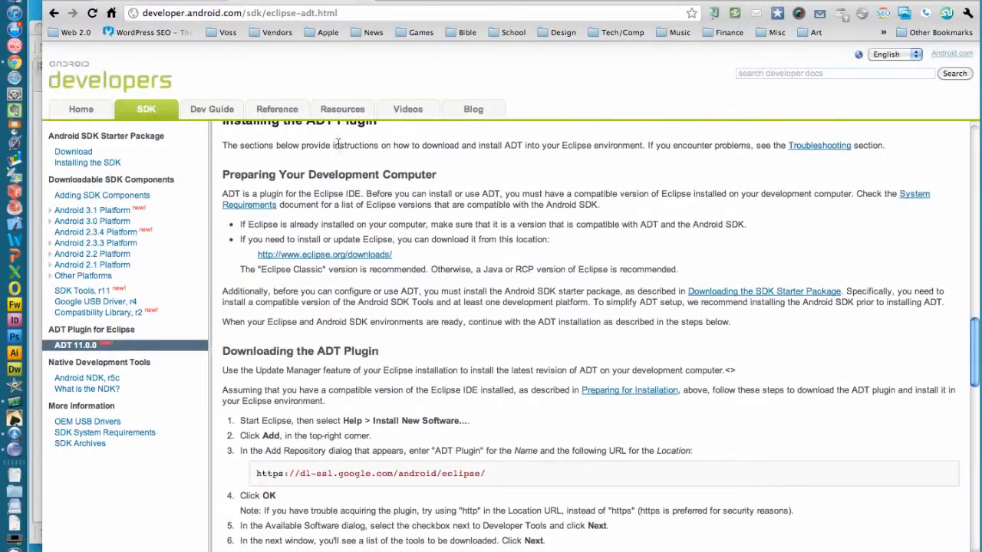
{"action": "scroll", "coordinate": [319, 297], "scroll_direction": "down", "scroll_amount": 1}
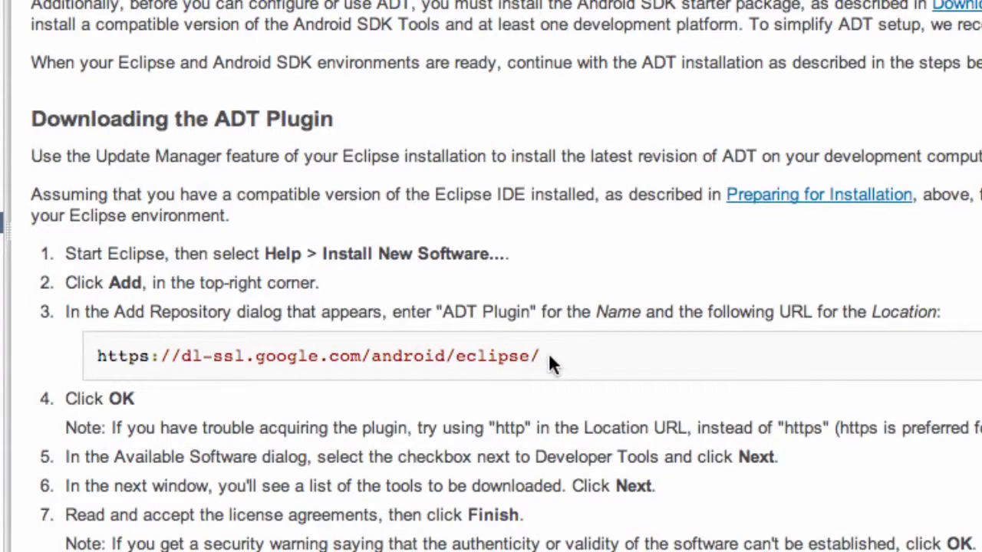
{"action": "left_click_drag", "start_coordinate": [540, 358], "coordinate": [94, 357]}
{"action": "key", "text": "super+c"}
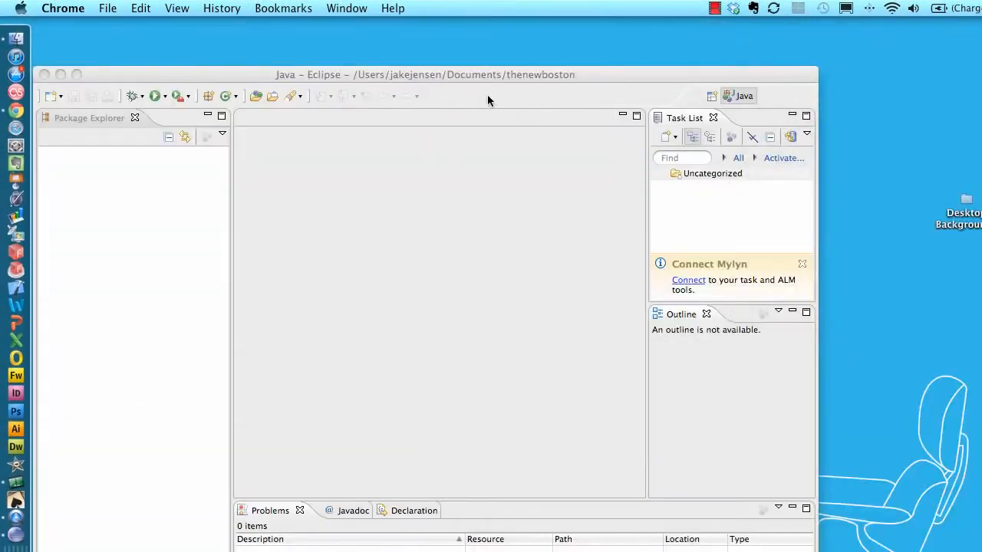
Switch back to Eclipse and open the Install New Software dialog
{"action": "left_click", "coordinate": [487, 94]}
{"action": "left_click_drag", "start_coordinate": [473, 77], "coordinate": [528, 42]}
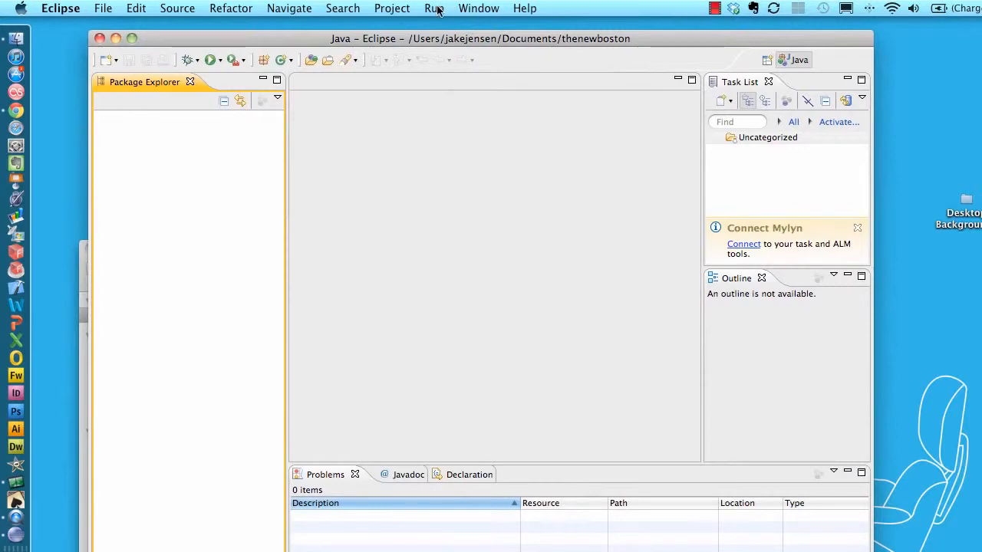
{"action": "left_click", "coordinate": [491, 8]}
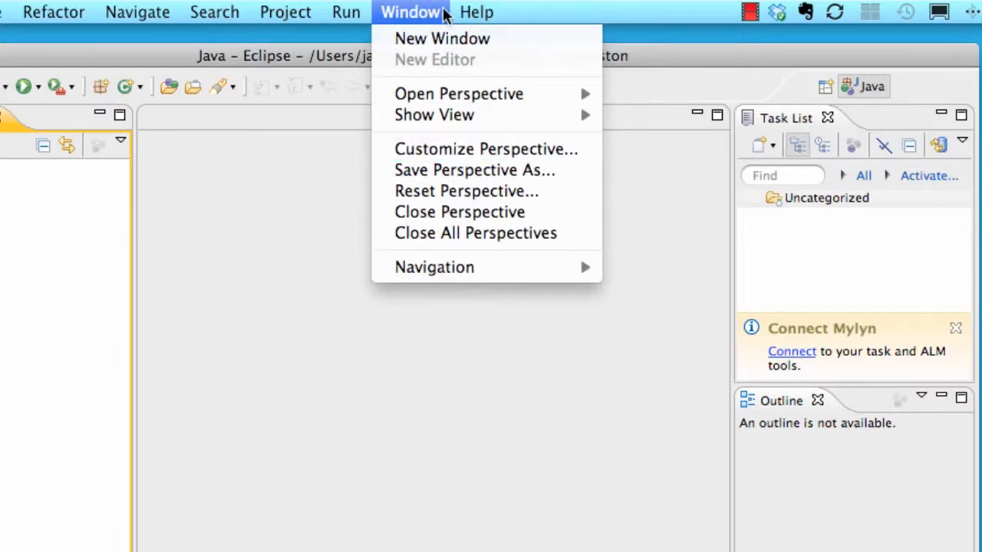
{"action": "mouse_move", "coordinate": [468, 13]}
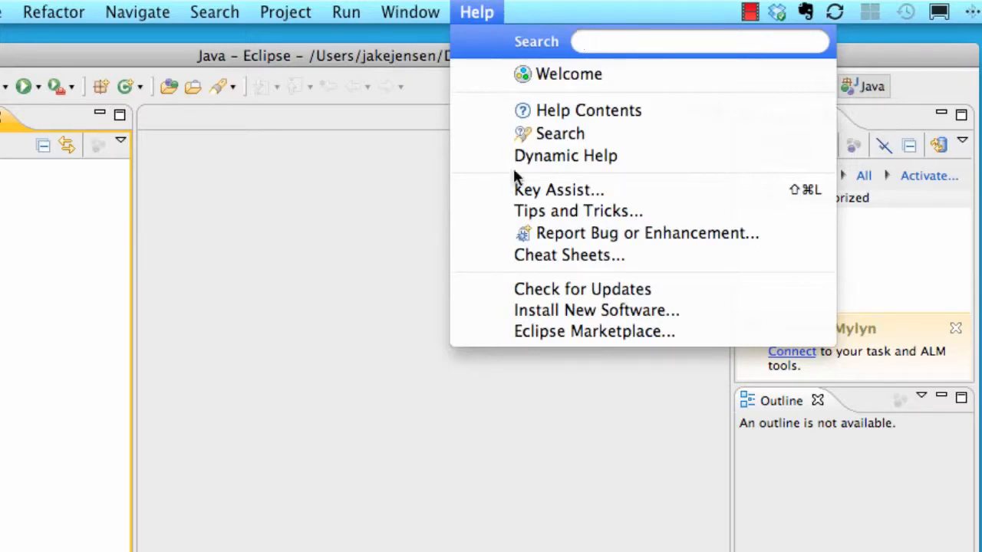
{"action": "left_click", "coordinate": [565, 310]}
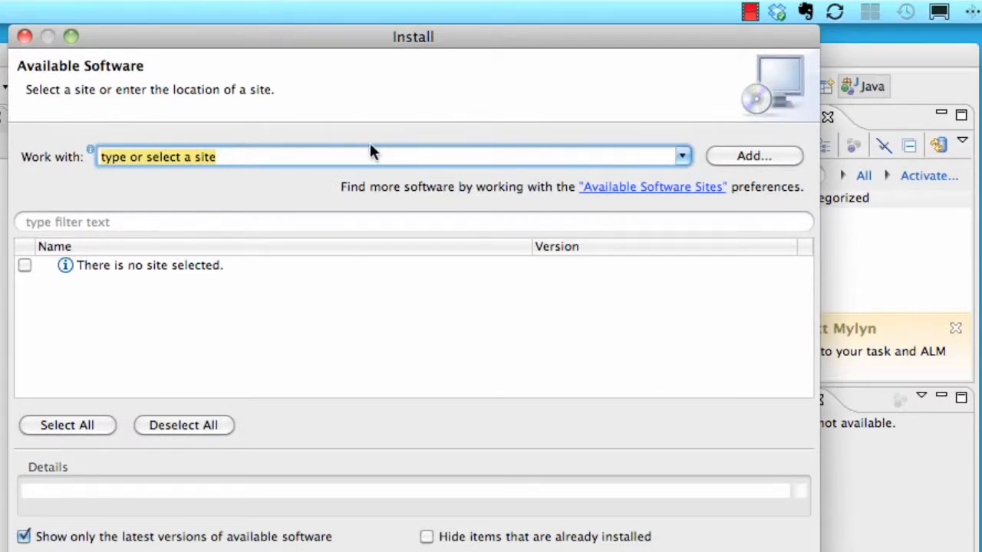
{"action": "key", "text": "super+v"}
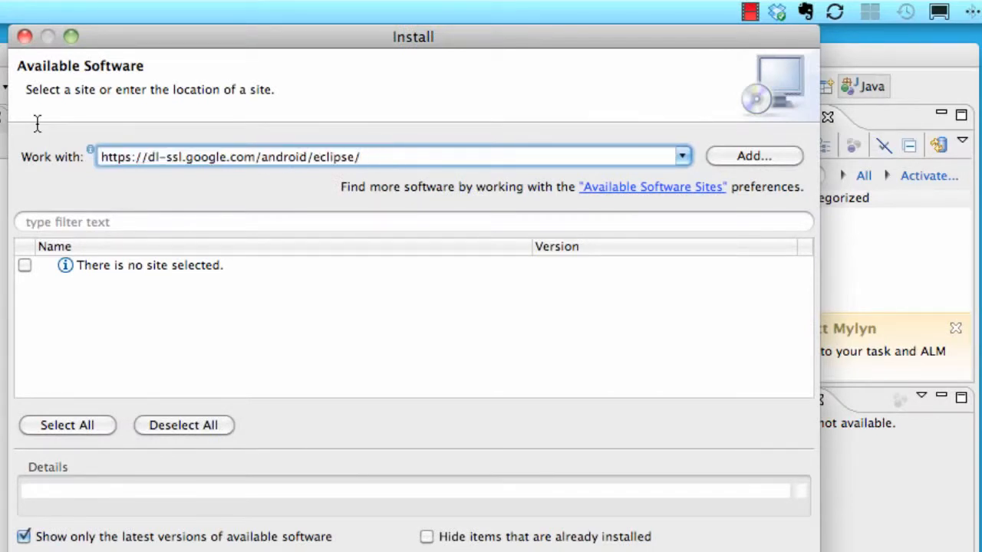
{"action": "left_click", "coordinate": [758, 153]}
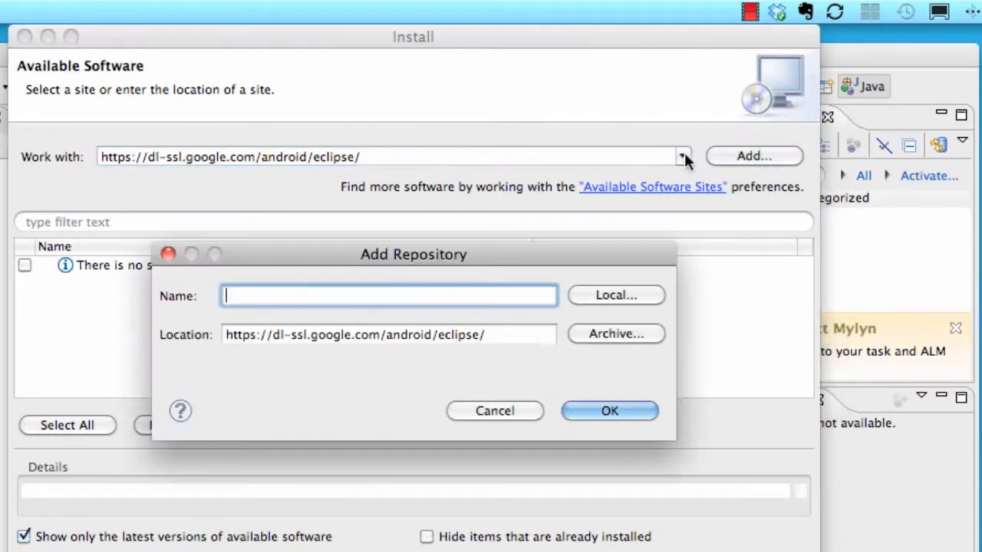
{"action": "type", "text": "android adt"}
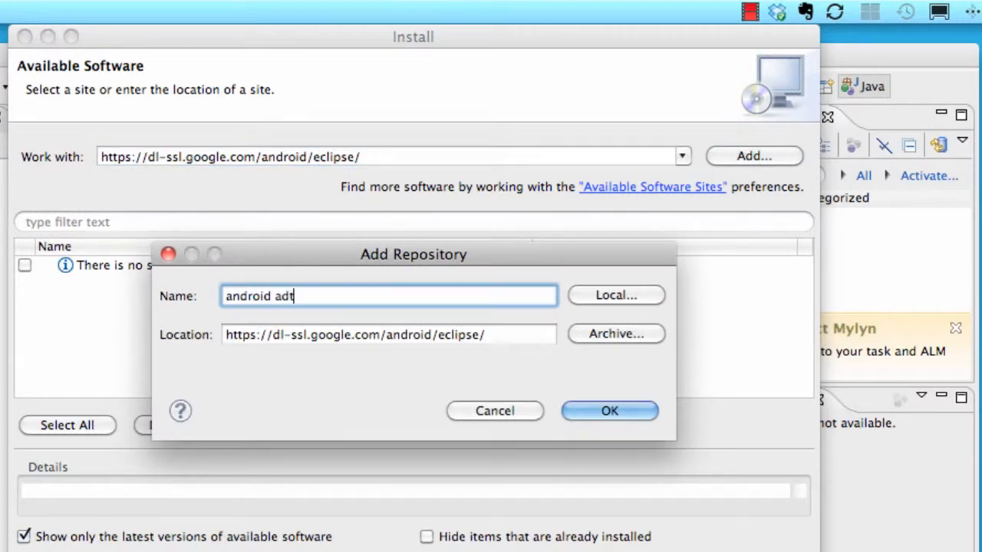
{"action": "left_click", "coordinate": [392, 336]}
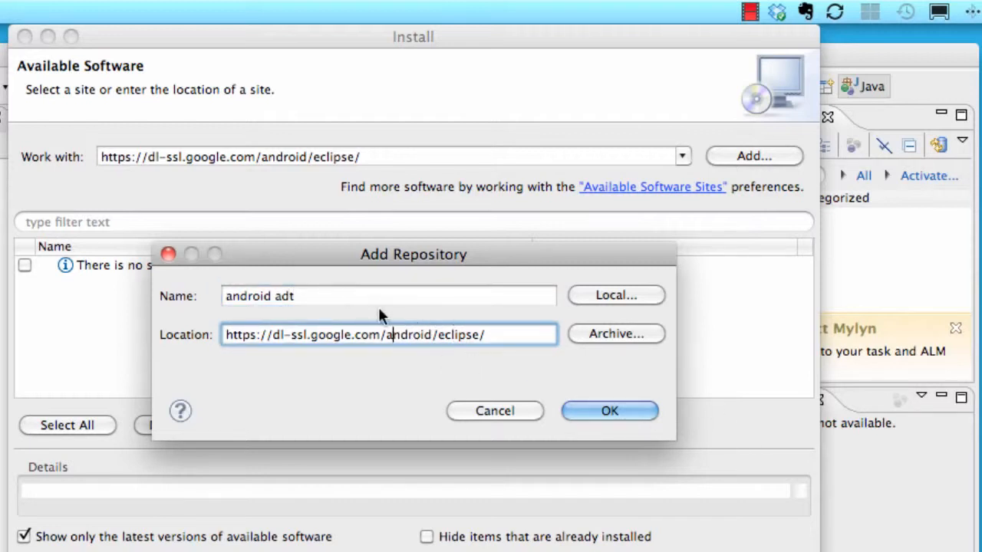
{"action": "left_click", "coordinate": [605, 415]}
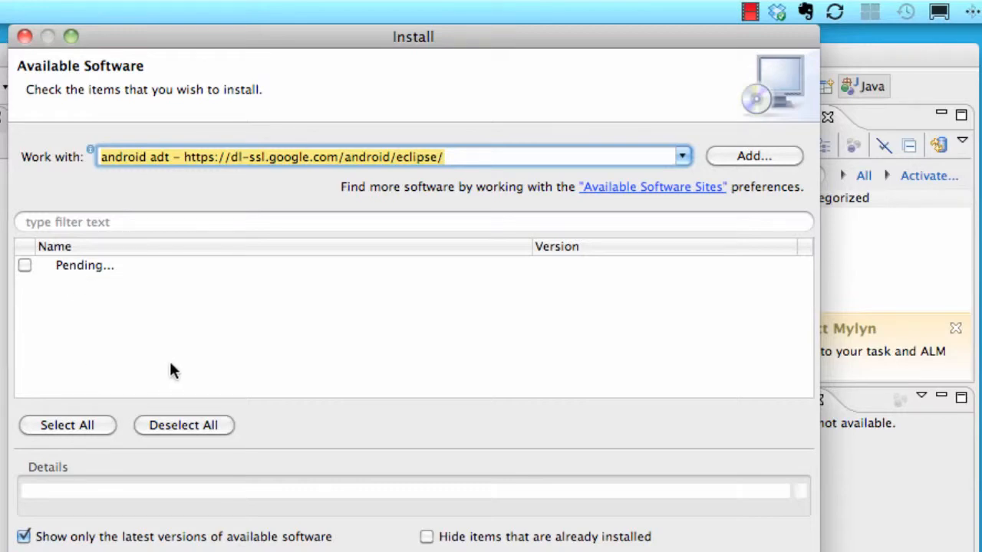
Select Developer Tools for installation and proceed through the install details to the license agreements
{"action": "left_click", "coordinate": [25, 266]}
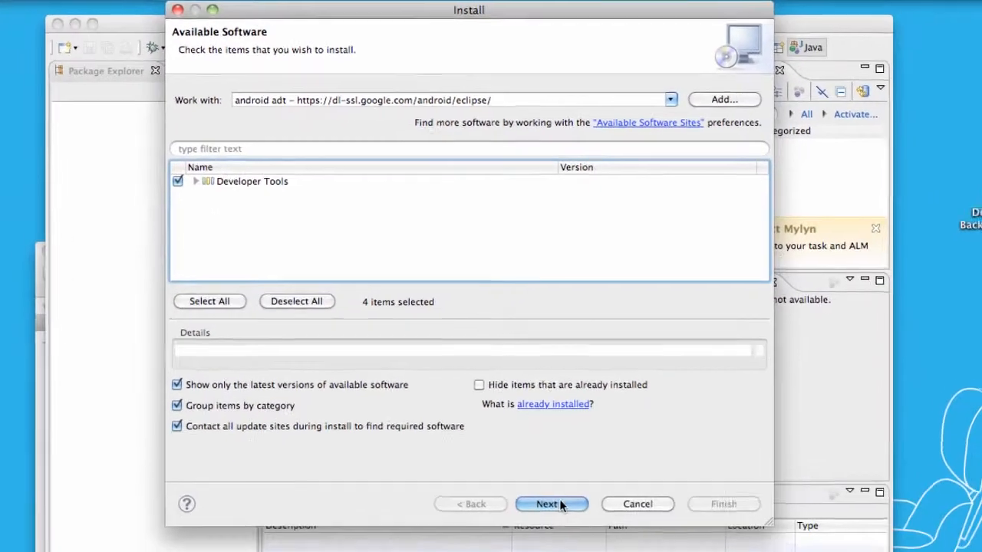
{"action": "left_click", "coordinate": [543, 551]}
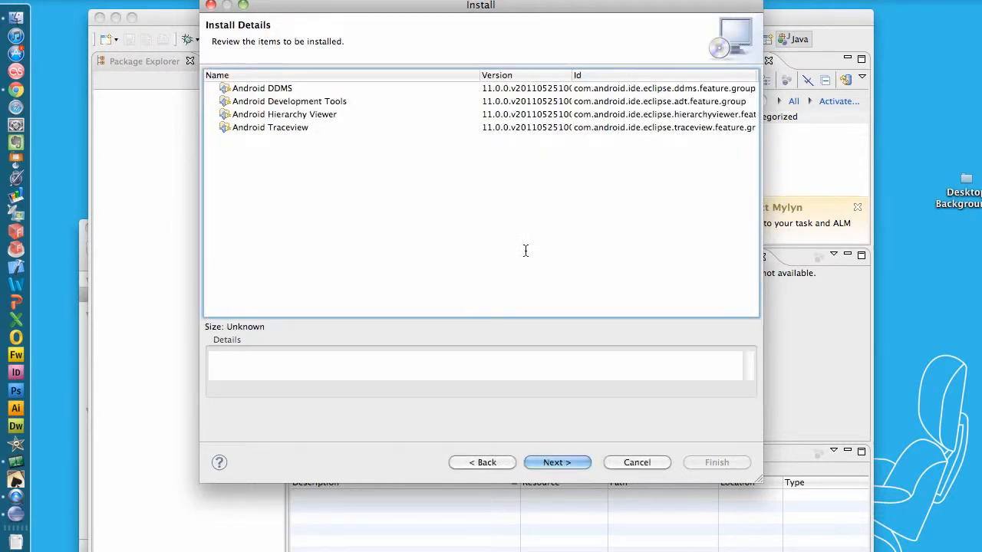
{"action": "left_click", "coordinate": [273, 90]}
{"action": "left_click", "coordinate": [270, 102]}
{"action": "left_click", "coordinate": [267, 117]}
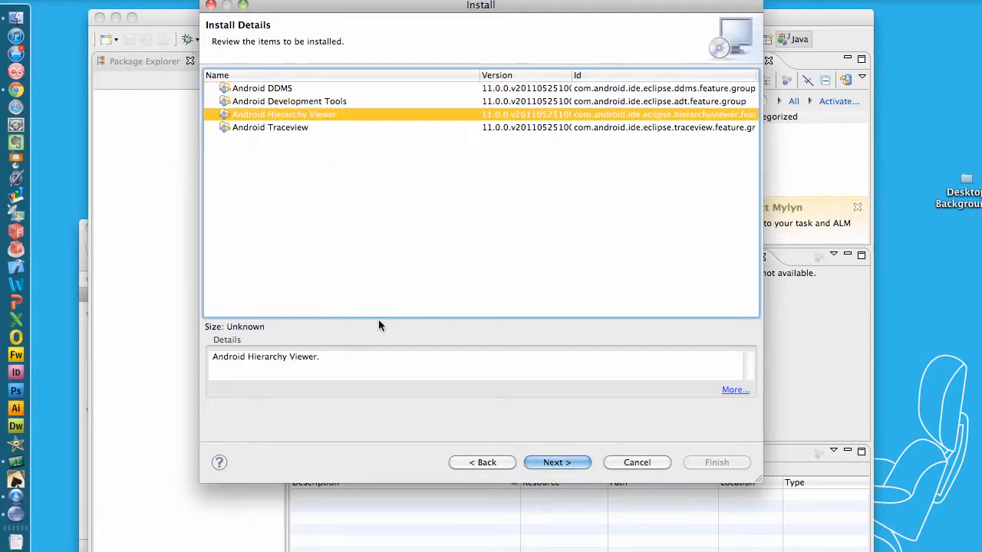
{"action": "left_click", "coordinate": [558, 464]}
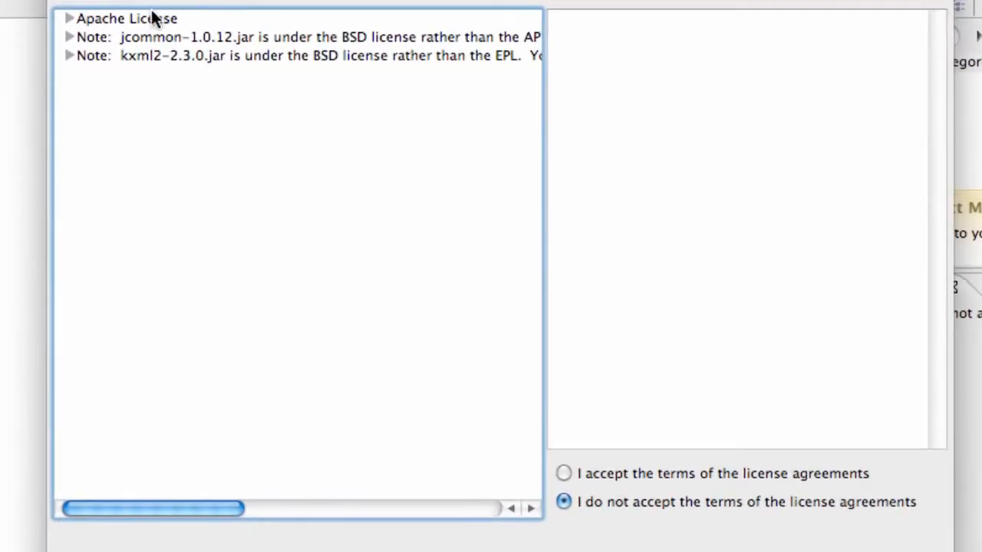
Review the Apache, jcommon and kxml2 license texts, accept the terms of the license agreements, and start the Developer Tools installation
{"action": "left_click", "coordinate": [152, 18]}
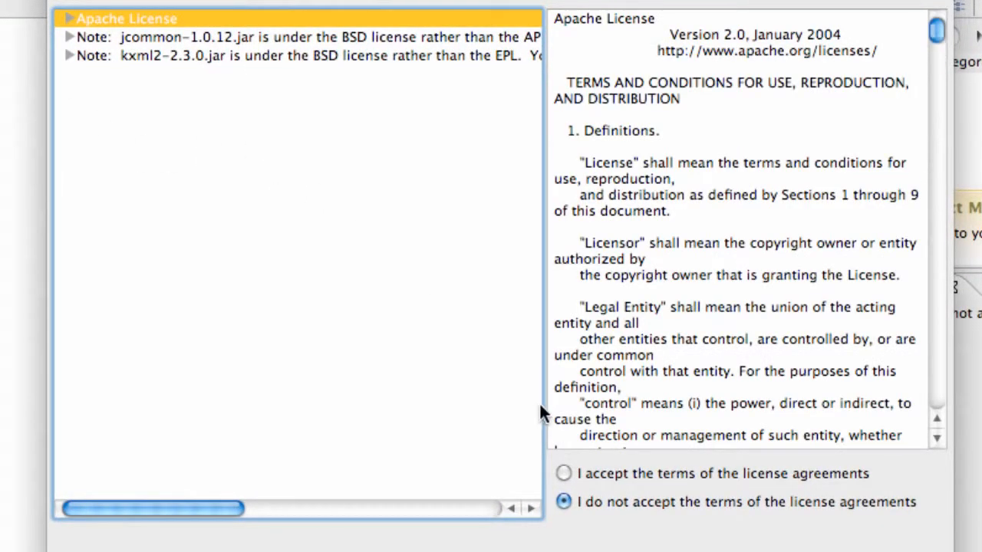
{"action": "left_click", "coordinate": [565, 474]}
{"action": "left_click", "coordinate": [148, 35]}
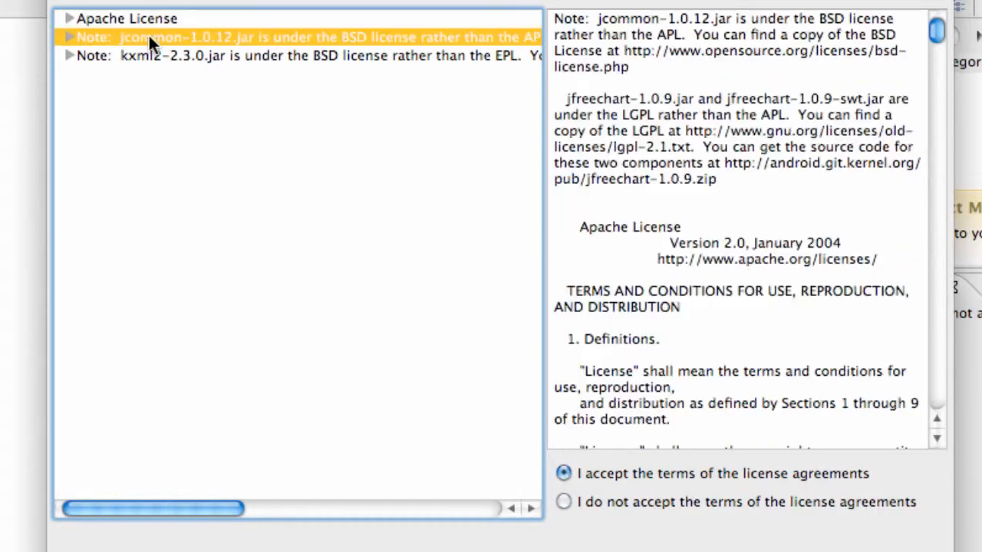
{"action": "left_click", "coordinate": [341, 59]}
{"action": "scroll", "coordinate": [722, 216], "scroll_direction": "down", "scroll_amount": 5}
{"action": "scroll", "coordinate": [723, 216], "scroll_direction": "down", "scroll_amount": 3}
{"action": "scroll", "coordinate": [723, 215], "scroll_direction": "up", "scroll_amount": 6}
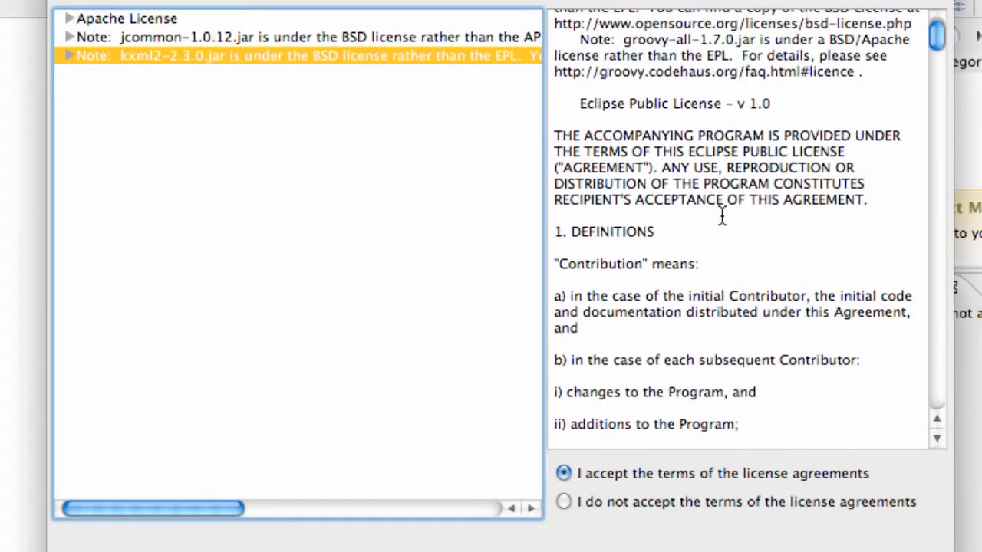
{"action": "scroll", "coordinate": [615, 173], "scroll_direction": "up", "scroll_amount": 2}
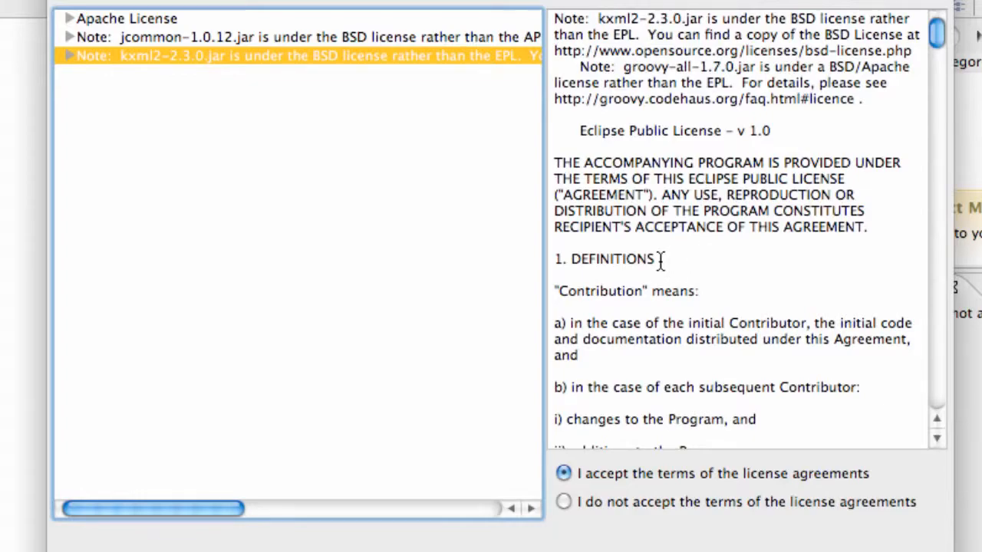
{"action": "scroll", "coordinate": [659, 260], "scroll_direction": "down", "scroll_amount": 15}
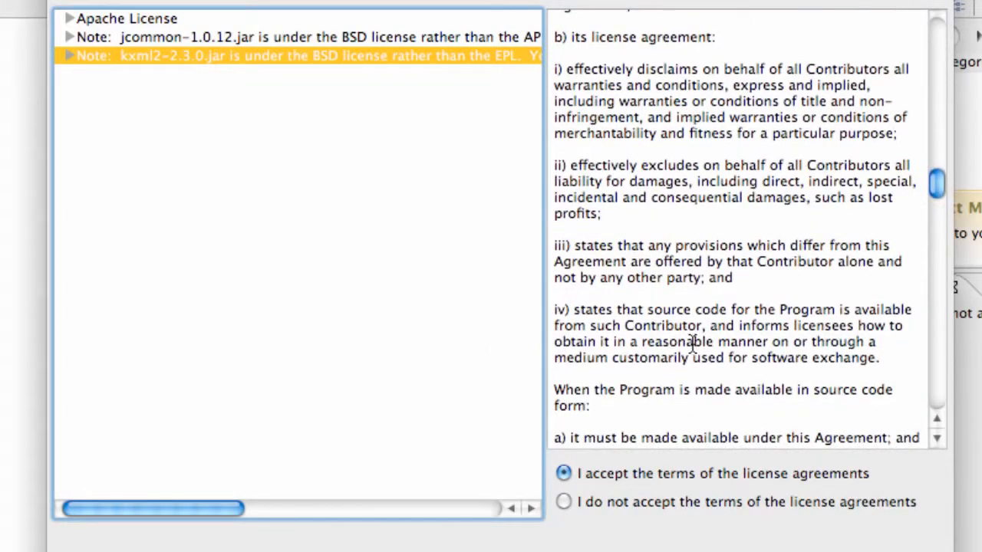
{"action": "left_click", "coordinate": [882, 551]}
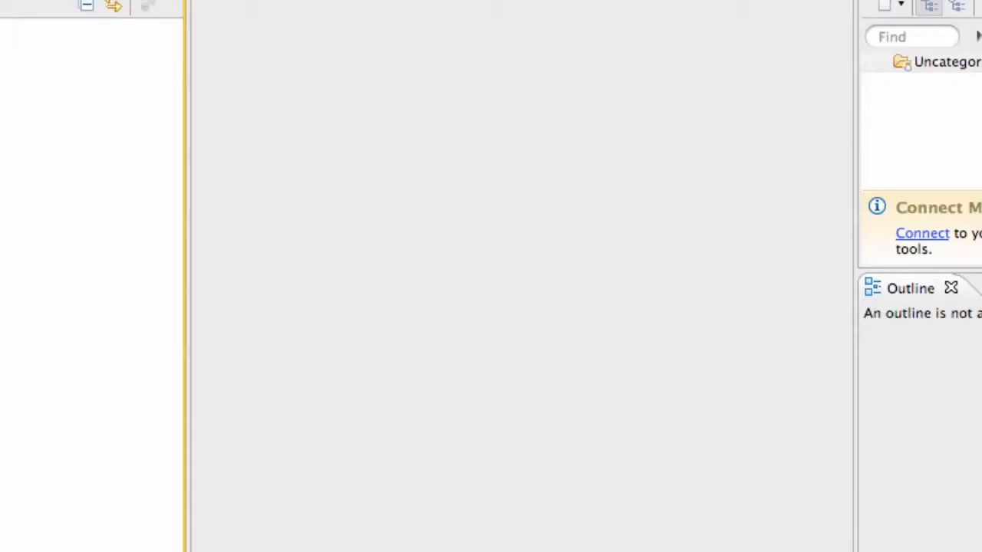